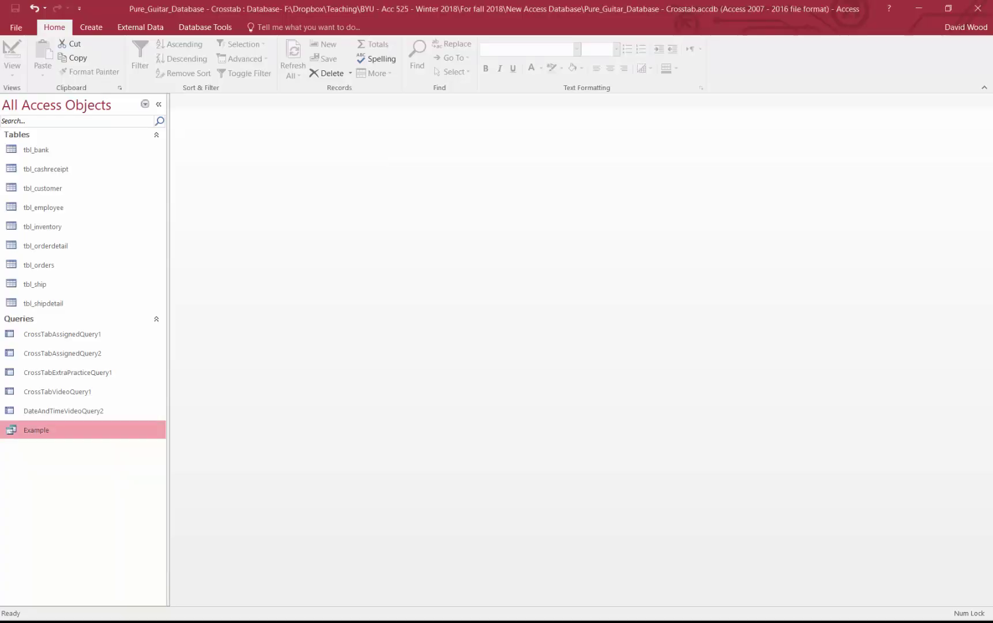
# Step: Bring up the shortcut menu for the Example query in the navigation pane
pyautogui.rightClick(38, 430)
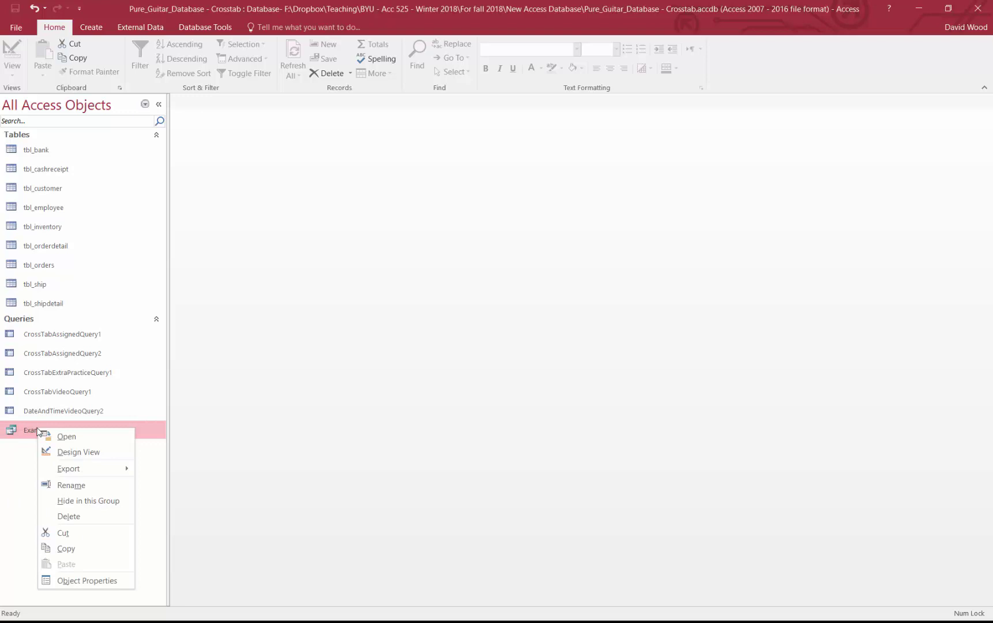
# Step: Open Example in Design View, toggle Totals off and back on, then run it
pyautogui.click(78, 452)
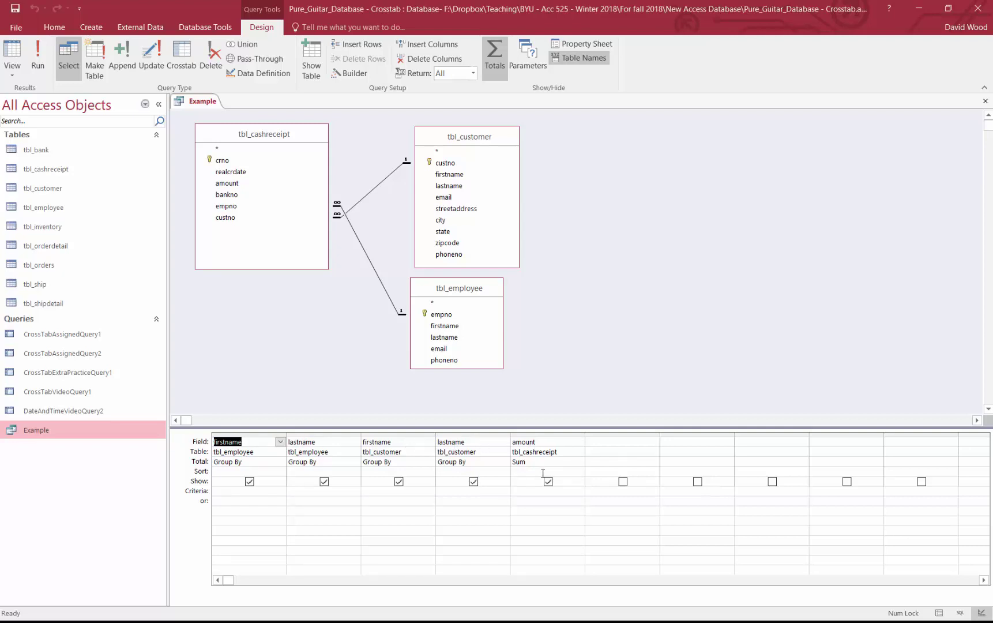
pyautogui.click(492, 65)
pyautogui.click(492, 64)
pyautogui.click(5, 49)
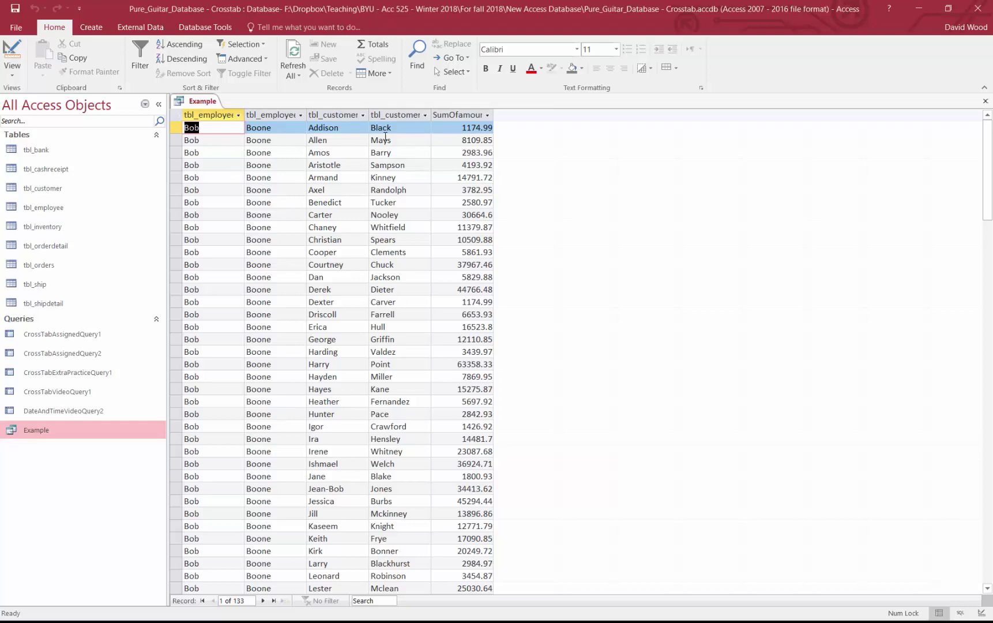
pyautogui.scroll(-8, 225, 209)
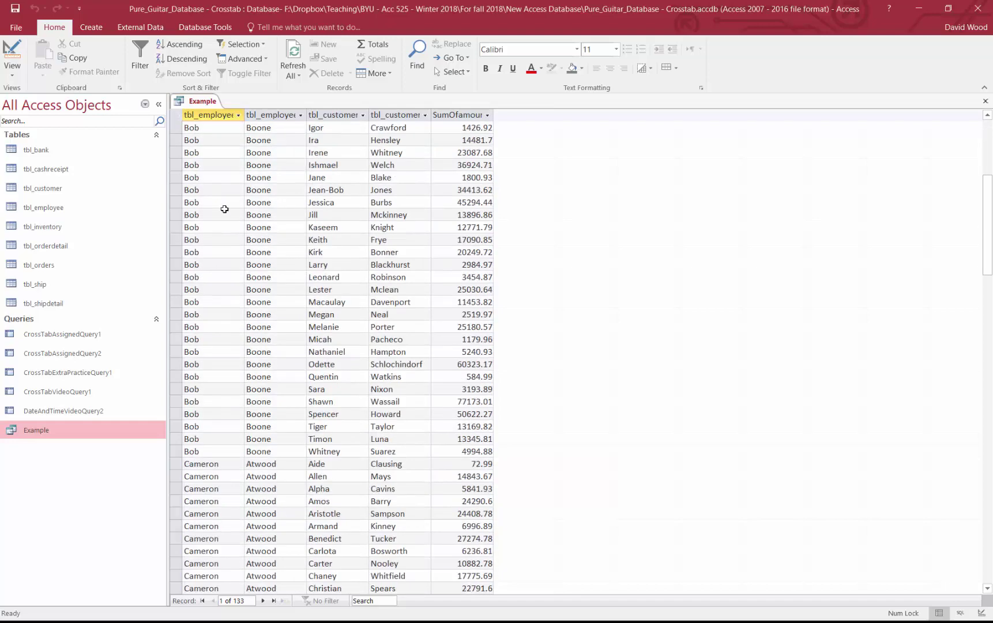
pyautogui.scroll(-20, 225, 209)
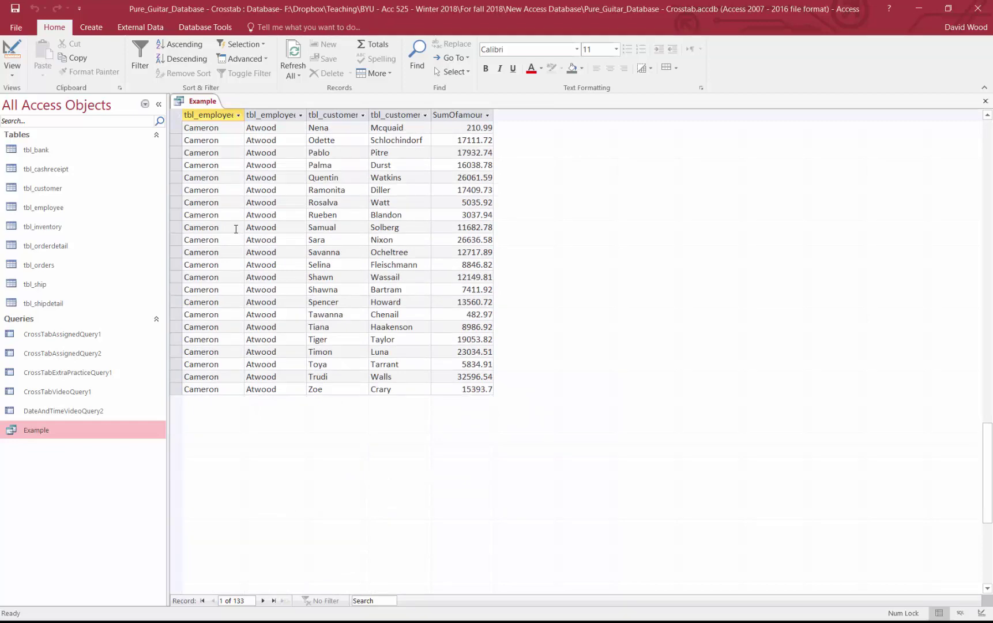
pyautogui.scroll(20, 236, 229)
pyautogui.scroll(5, 237, 227)
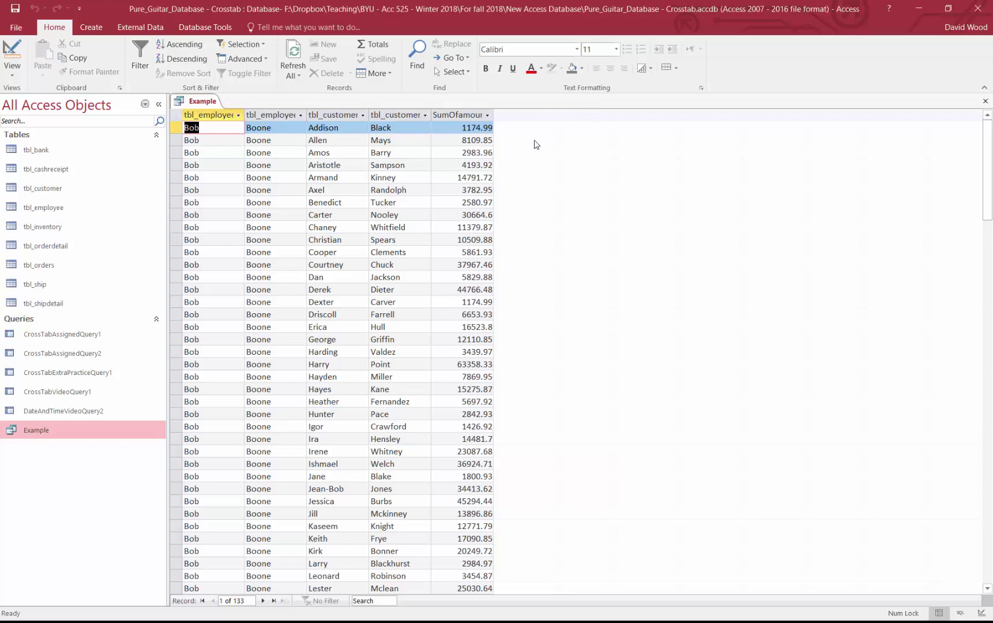
# Step: Create a new blank query design with no tables and make it a crosstab query
pyautogui.click(90, 27)
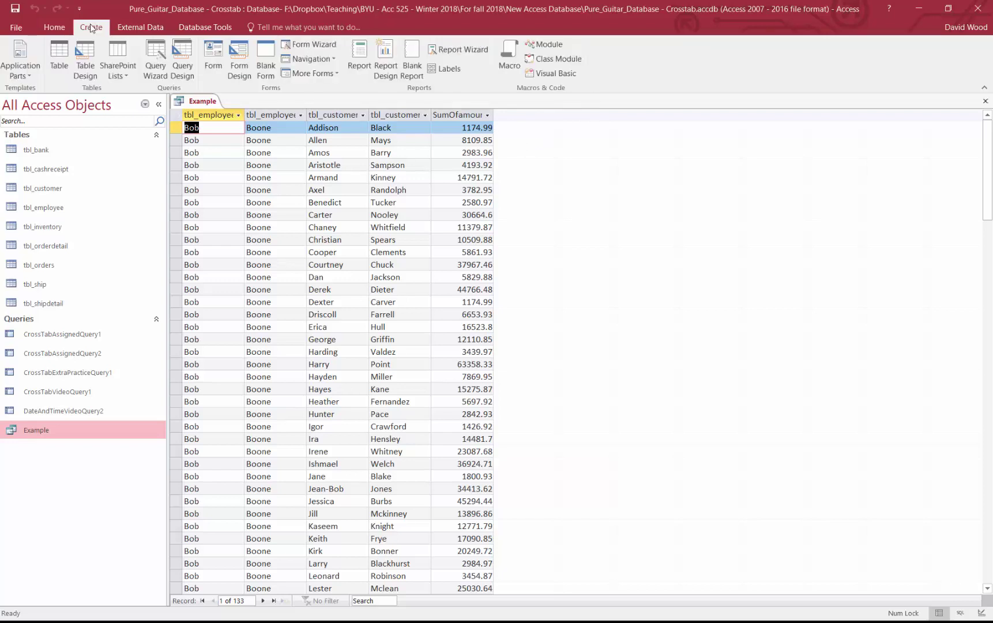
pyautogui.click(190, 53)
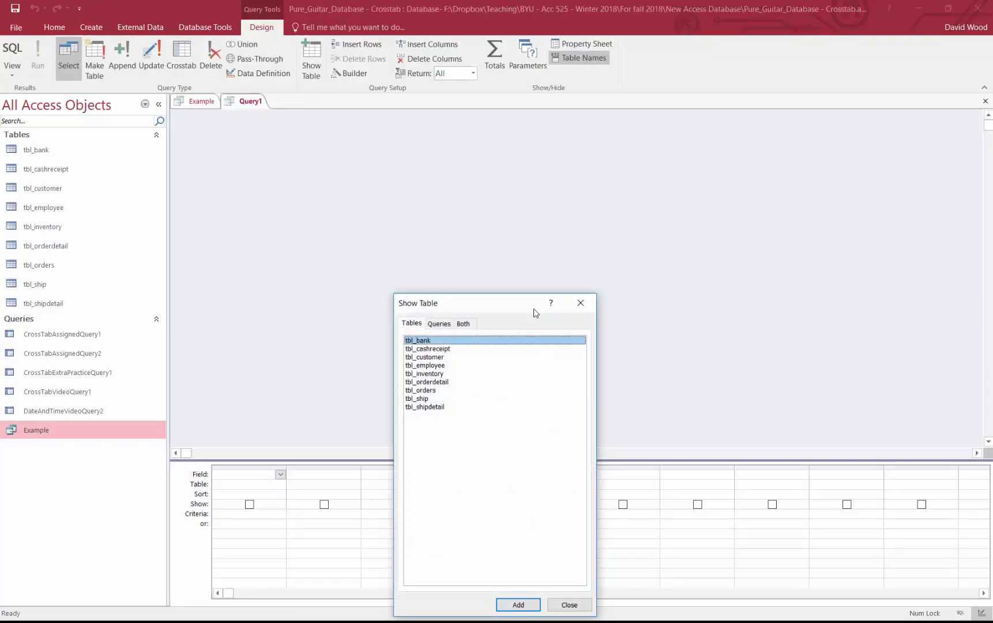
pyautogui.click(581, 302)
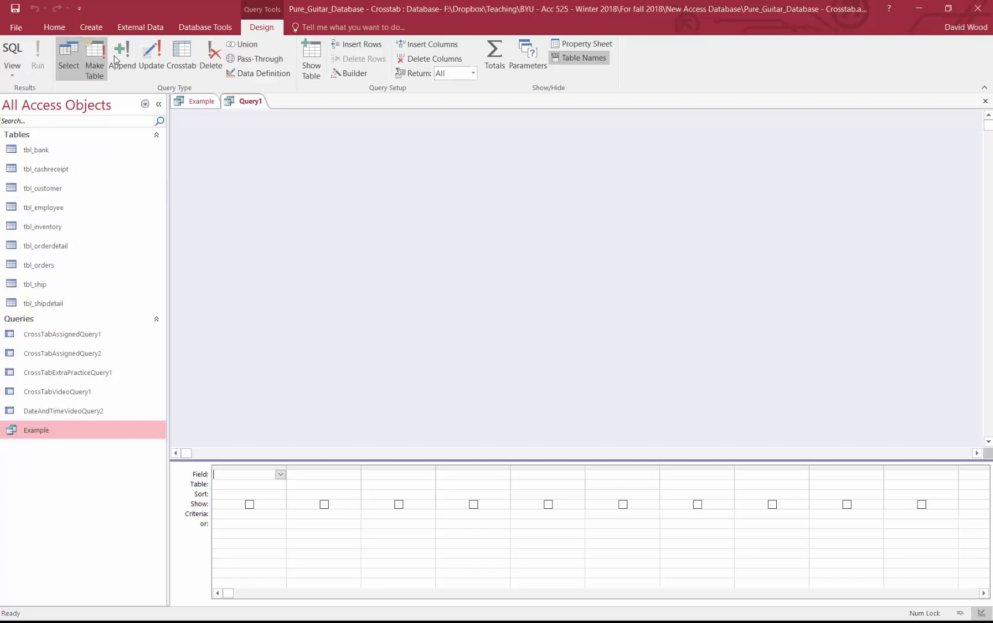
pyautogui.click(179, 55)
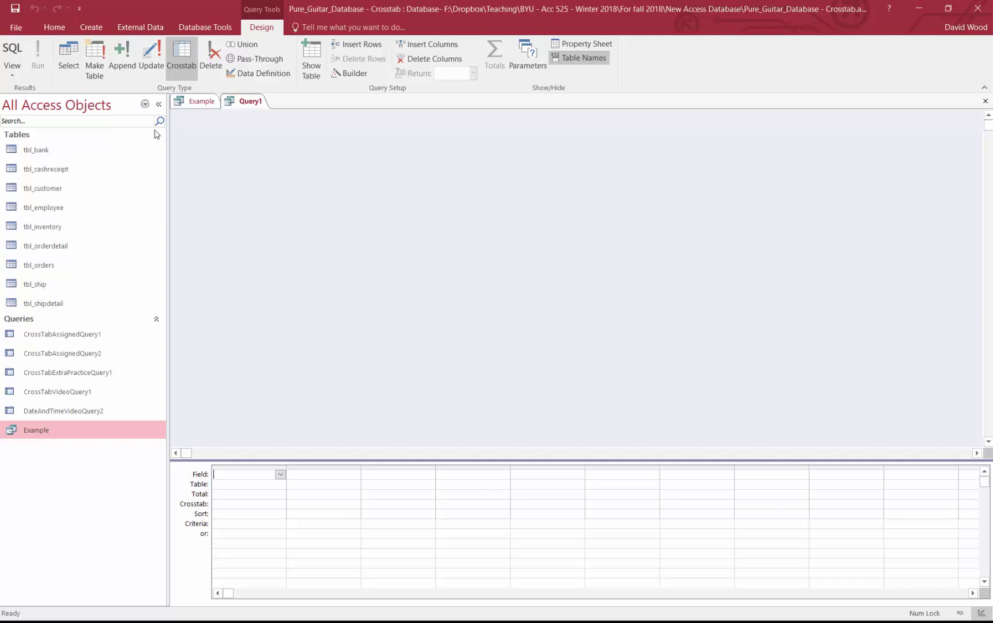
# Step: Add tbl_cashreceipt, tbl_customer and tbl_employee to the query
pyautogui.moveTo(41, 169); pyautogui.dragTo(245, 167)
pyautogui.moveTo(41, 189); pyautogui.dragTo(430, 140)
pyautogui.moveTo(70, 211); pyautogui.dragTo(441, 259)
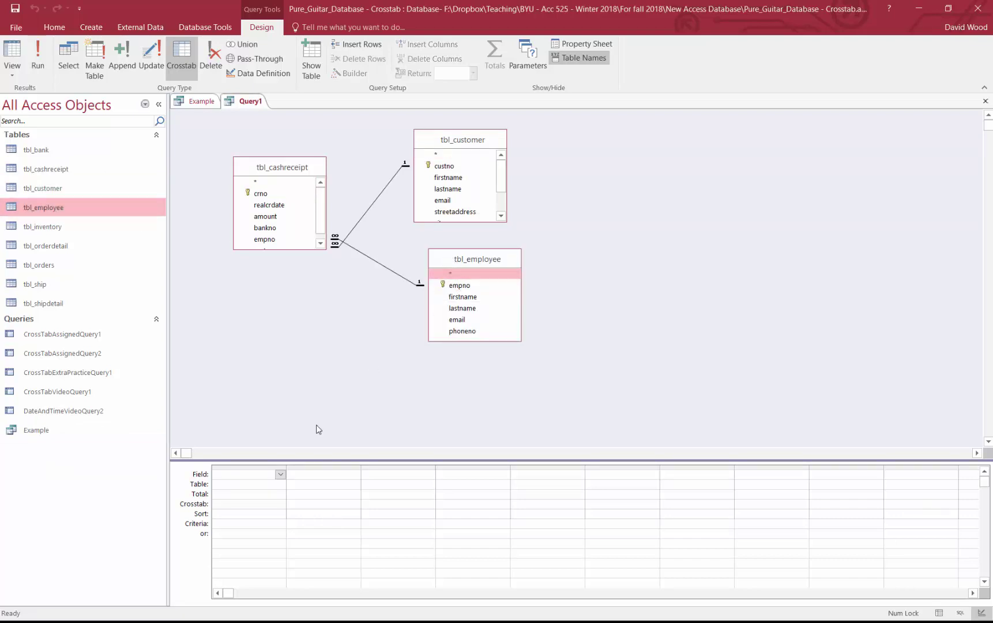
# Step: Name the first field EmployeeName and open the Expression Builder on tbl_employee's fields
pyautogui.click(228, 474)
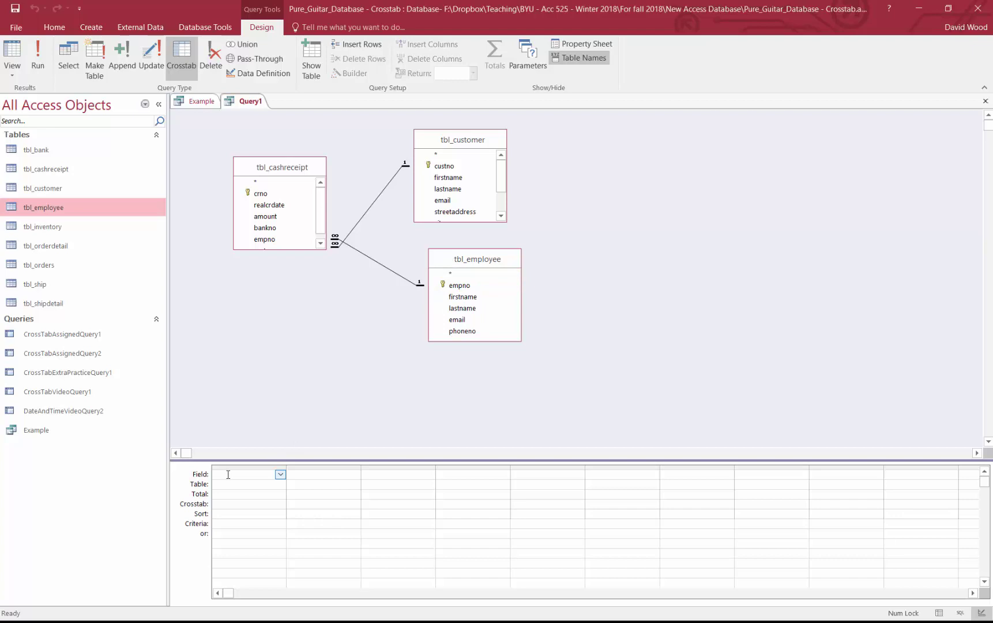
pyautogui.write('Employee')
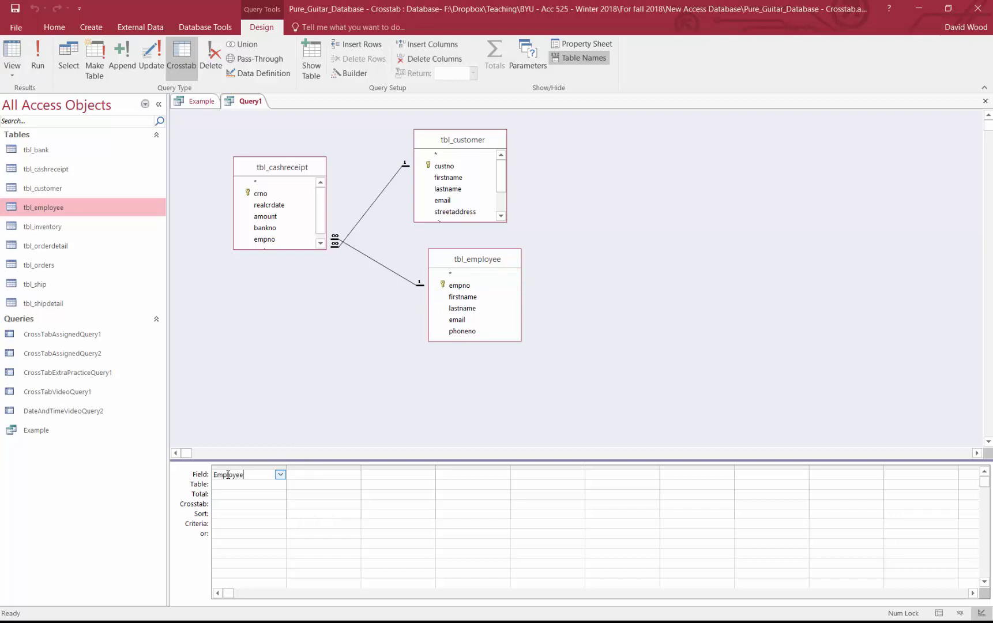
pyautogui.write('Name:')
pyautogui.click(353, 74)
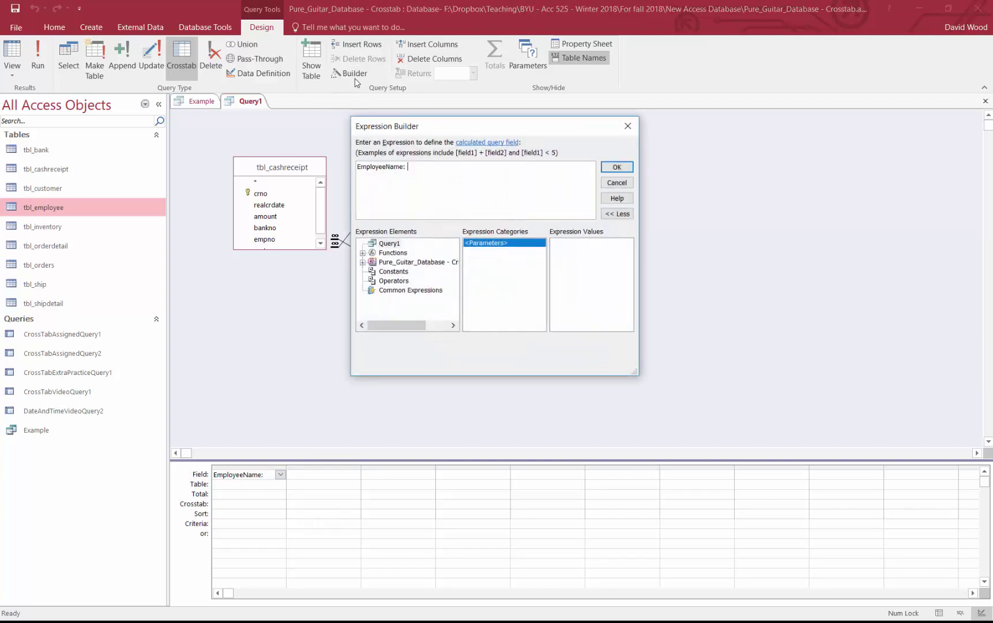
pyautogui.click(364, 263)
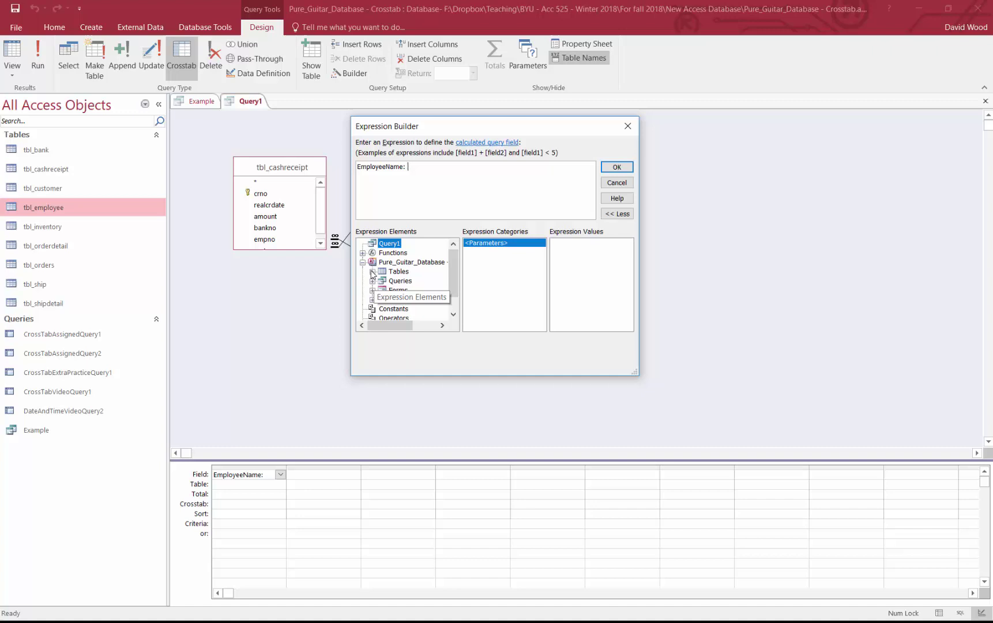
pyautogui.click(372, 271)
pyautogui.scroll(-1, 455, 281)
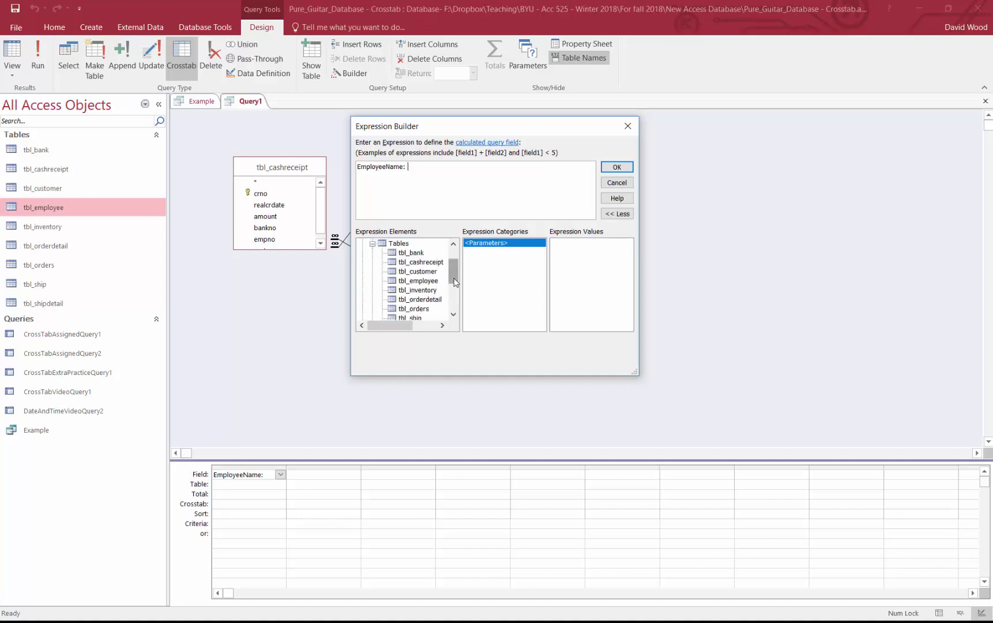
pyautogui.moveTo(454, 281); pyautogui.dragTo(455, 282)
pyautogui.click(418, 271)
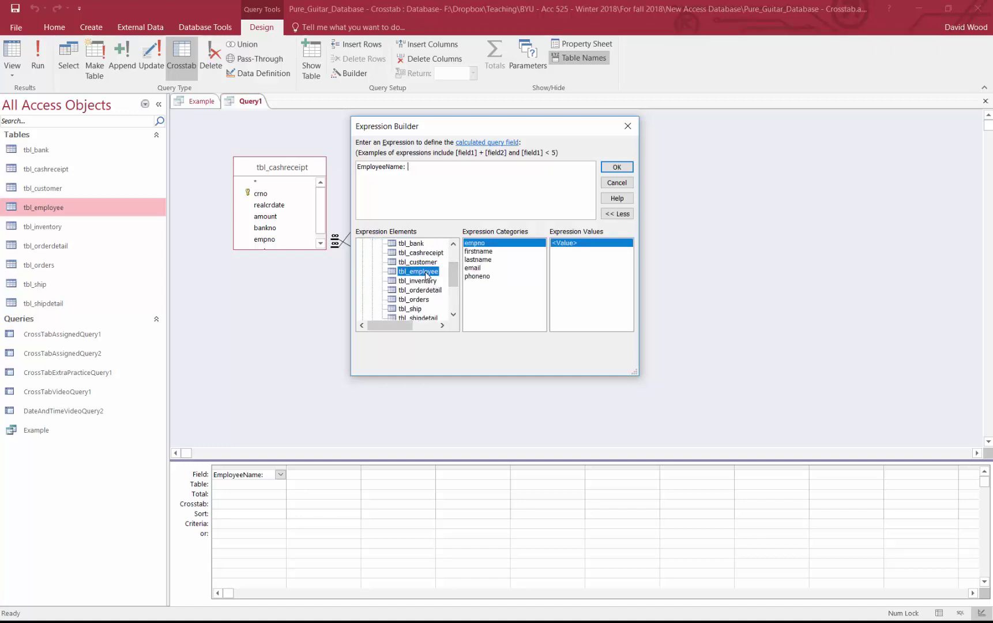
# Step: Build the expression firstname & " " & lastname from tbl_employee and accept it
pyautogui.doubleClick(489, 257)
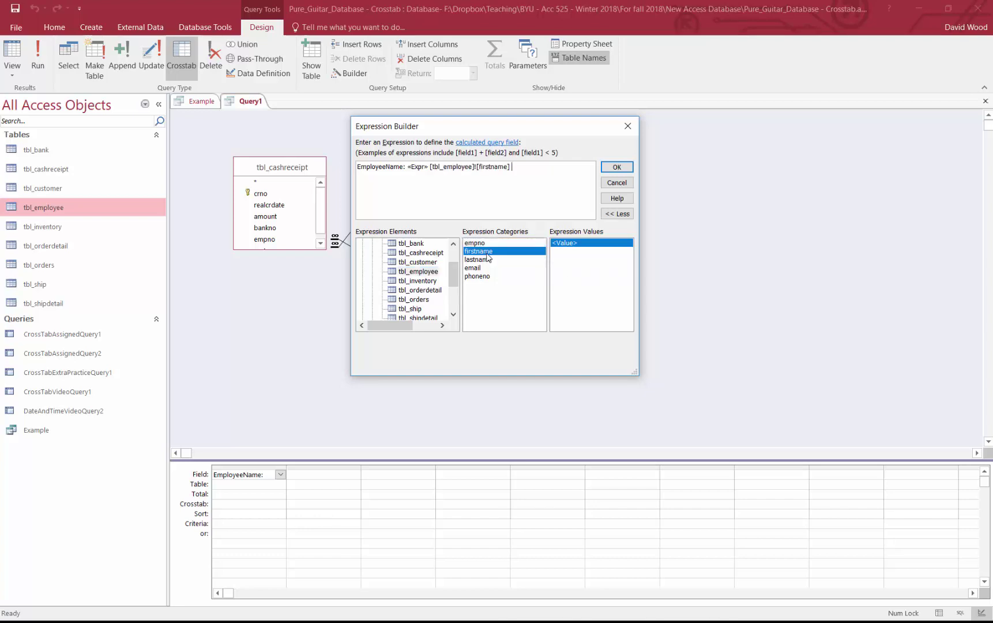
pyautogui.click(417, 167)
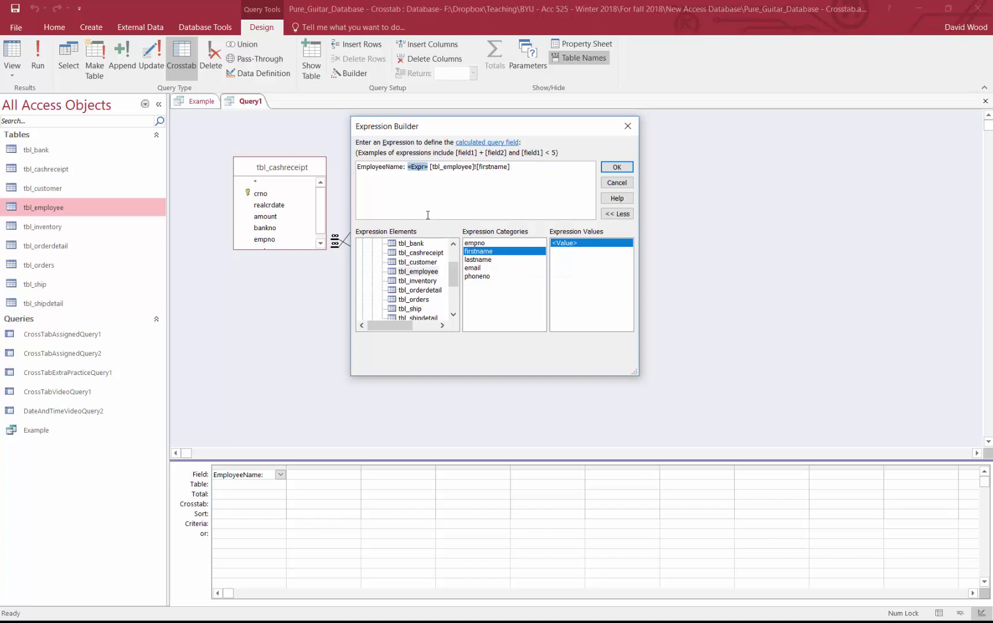
pyautogui.press('Delete')
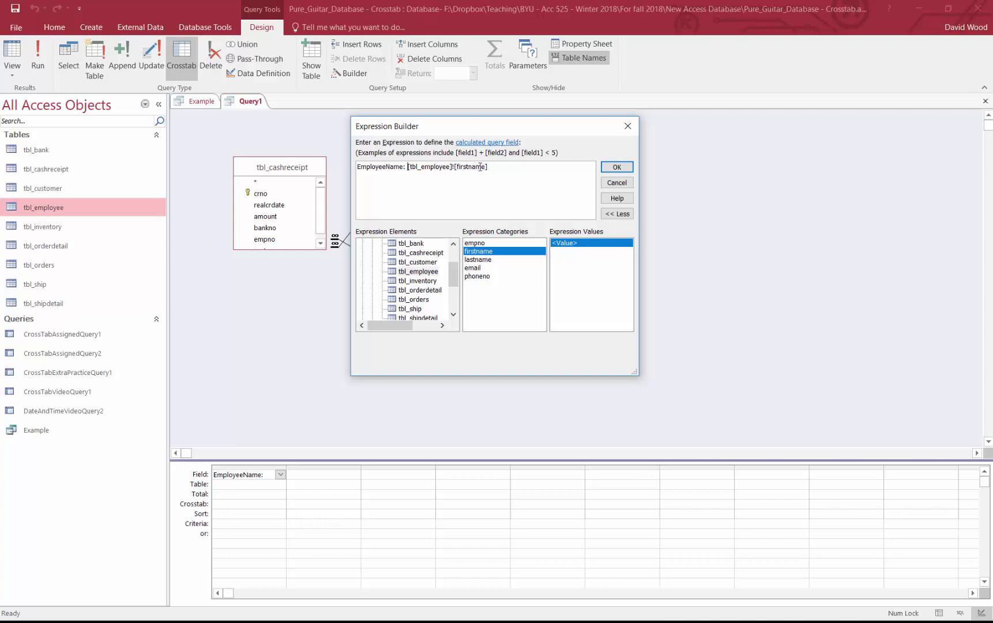
pyautogui.moveTo(469, 127)
pyautogui.mouseDown()
pyautogui.moveTo(524, 232)
pyautogui.moveTo(661, 160)
pyautogui.moveTo(476, 134)
pyautogui.mouseUp()
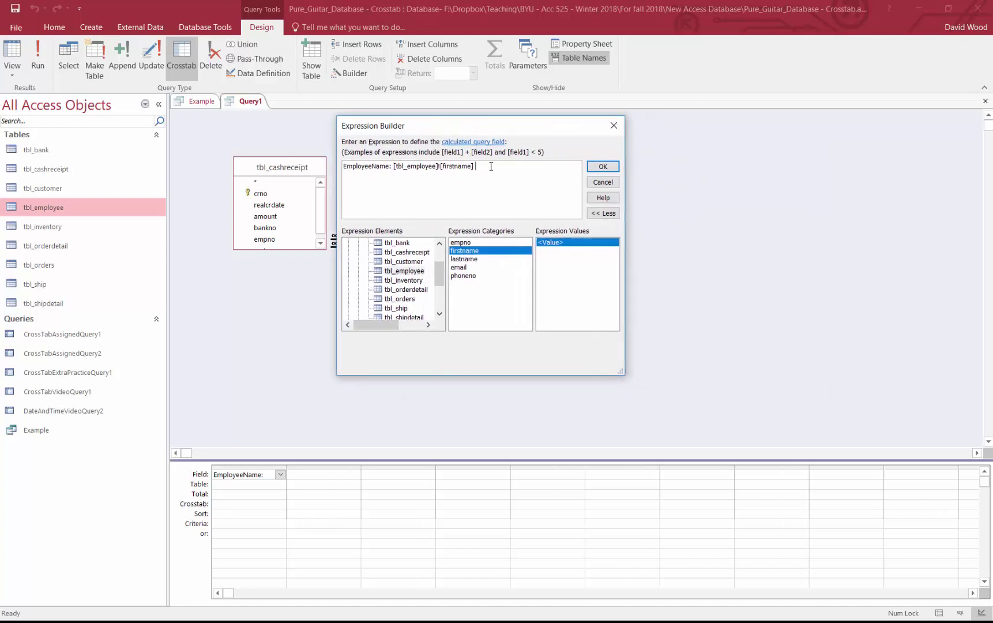
pyautogui.write('&" "&')
pyautogui.doubleClick(464, 259)
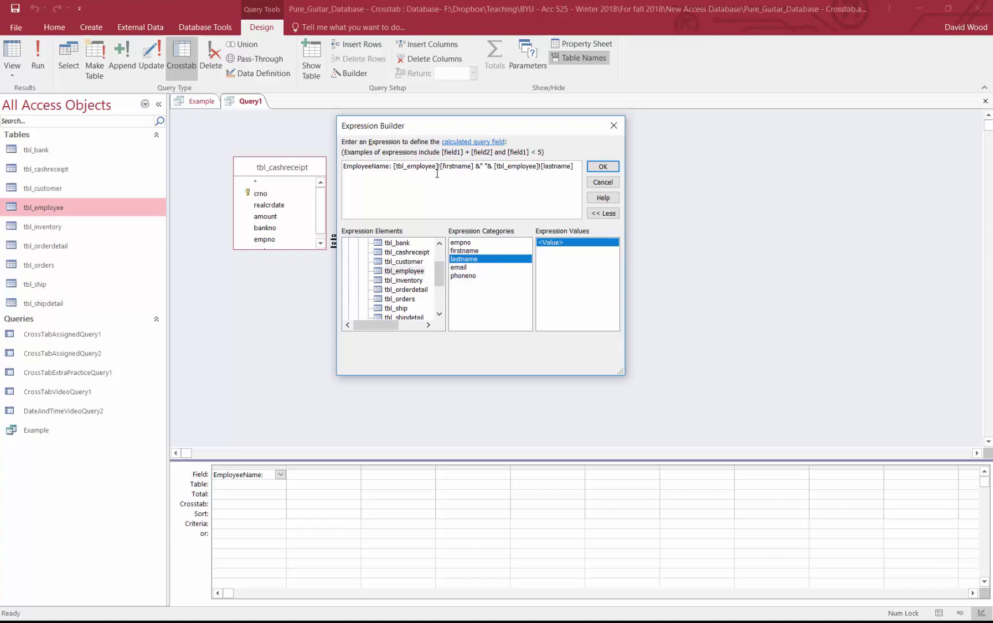
pyautogui.click(605, 166)
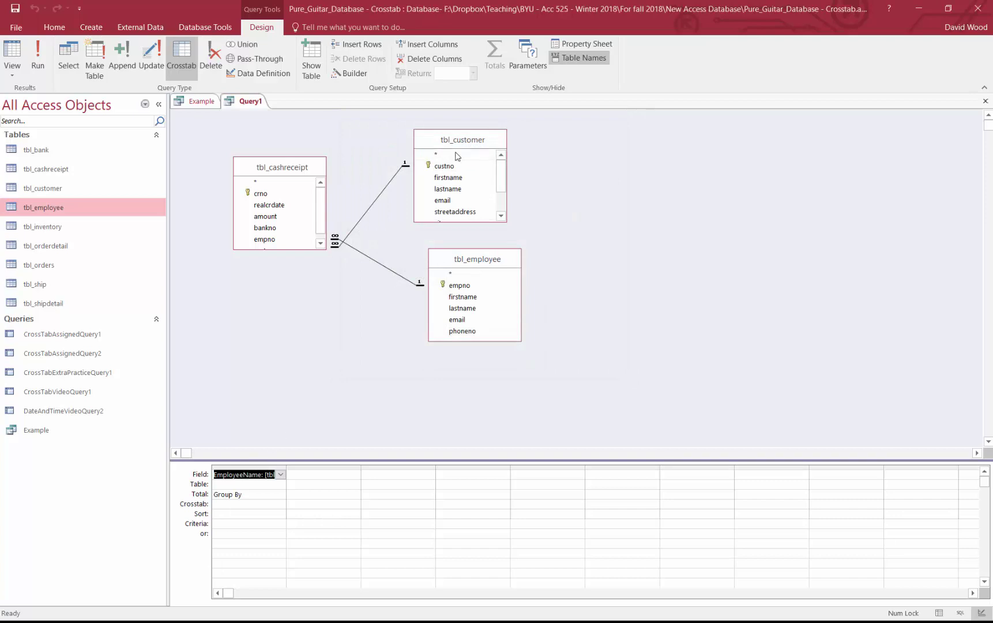
# Step: Build the next column as tbl_customer firstname & " " & lastname, removing the «Expr» placeholder
pyautogui.press('F2')
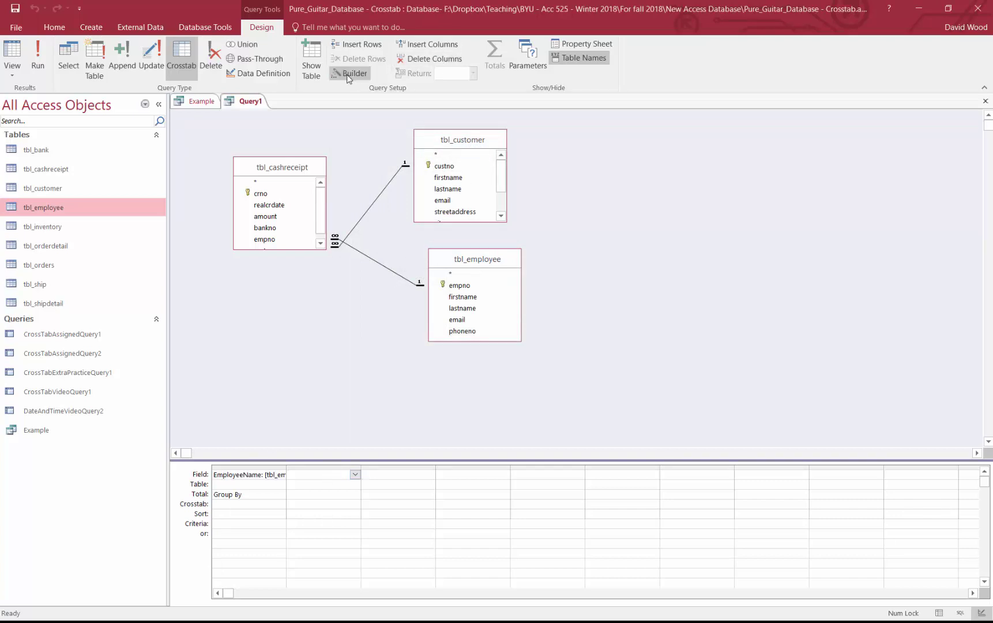
pyautogui.click(349, 73)
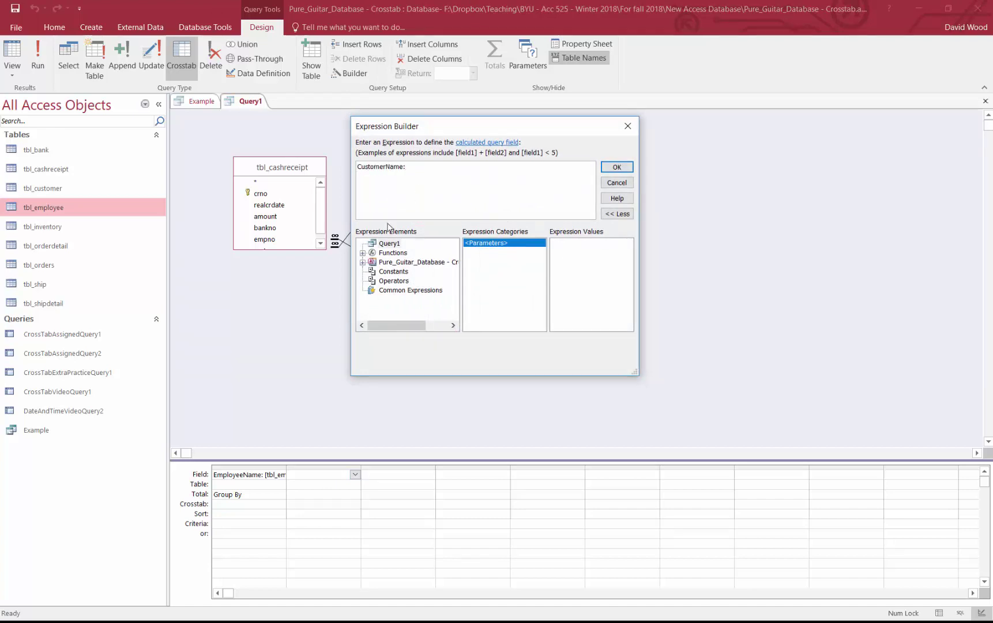
pyautogui.click(362, 262)
pyautogui.click(372, 271)
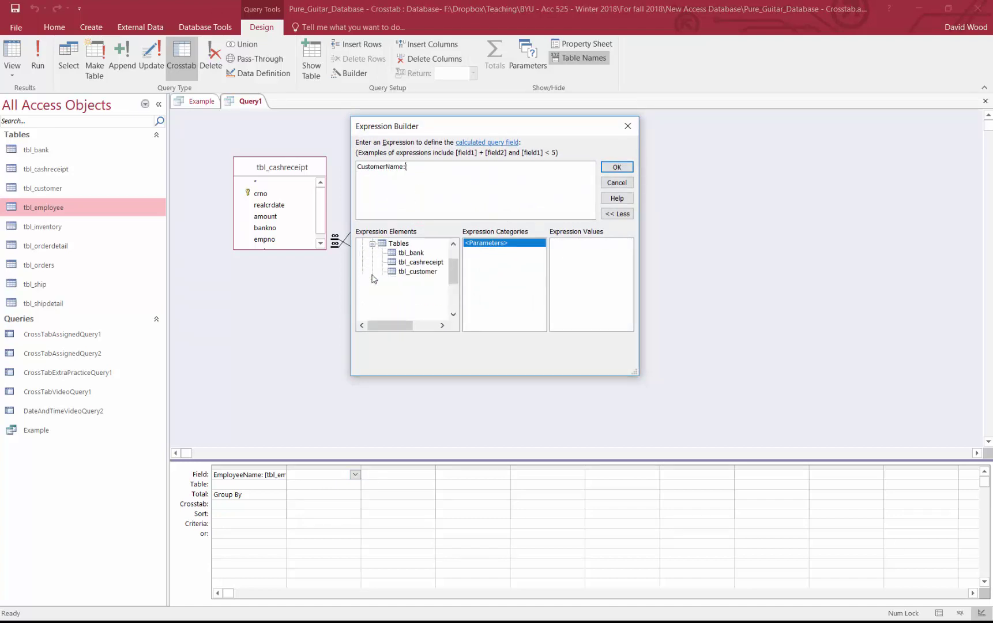
pyautogui.click(427, 272)
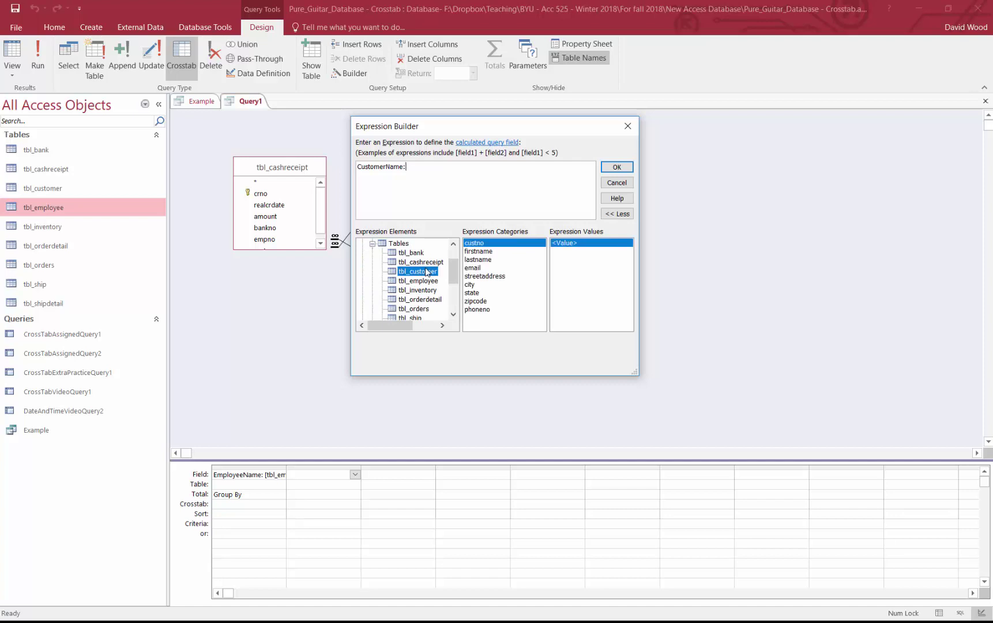
pyautogui.doubleClick(478, 251)
pyautogui.doubleClick(420, 167)
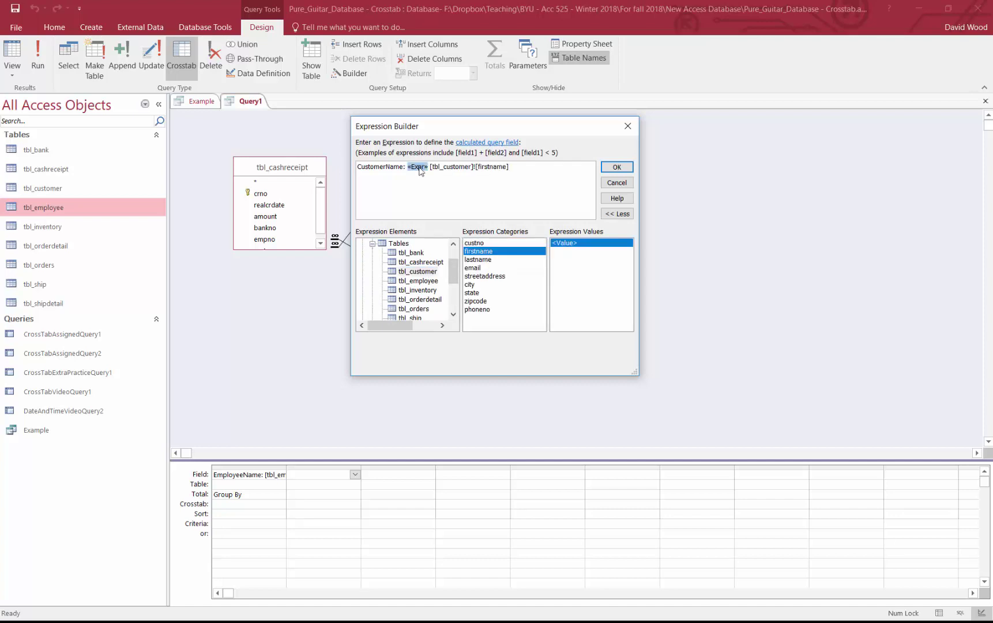
pyautogui.press('Delete')
pyautogui.write('&" "&')
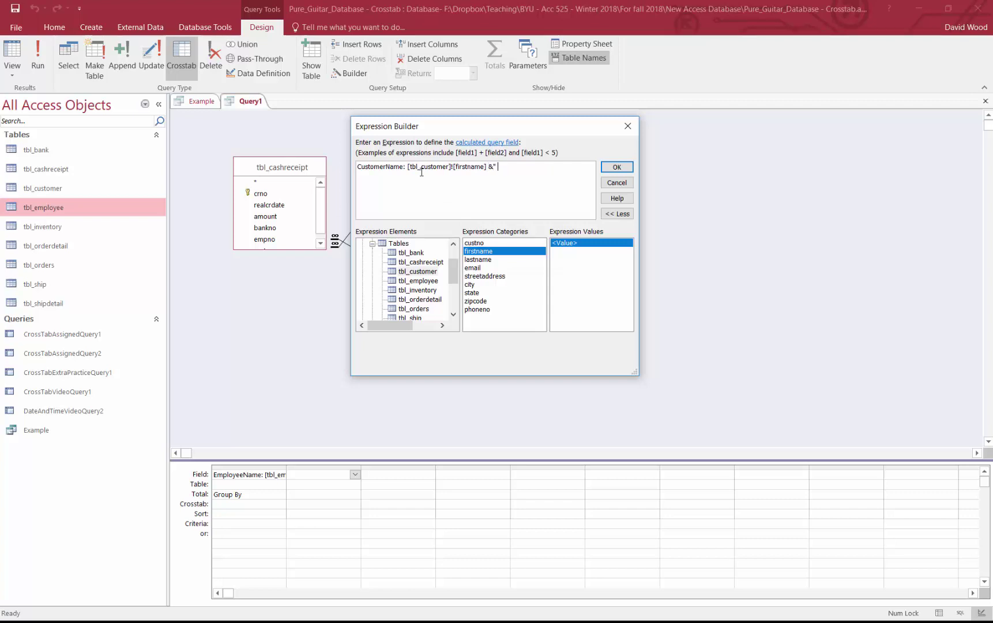
pyautogui.doubleClick(478, 259)
pyautogui.click(616, 167)
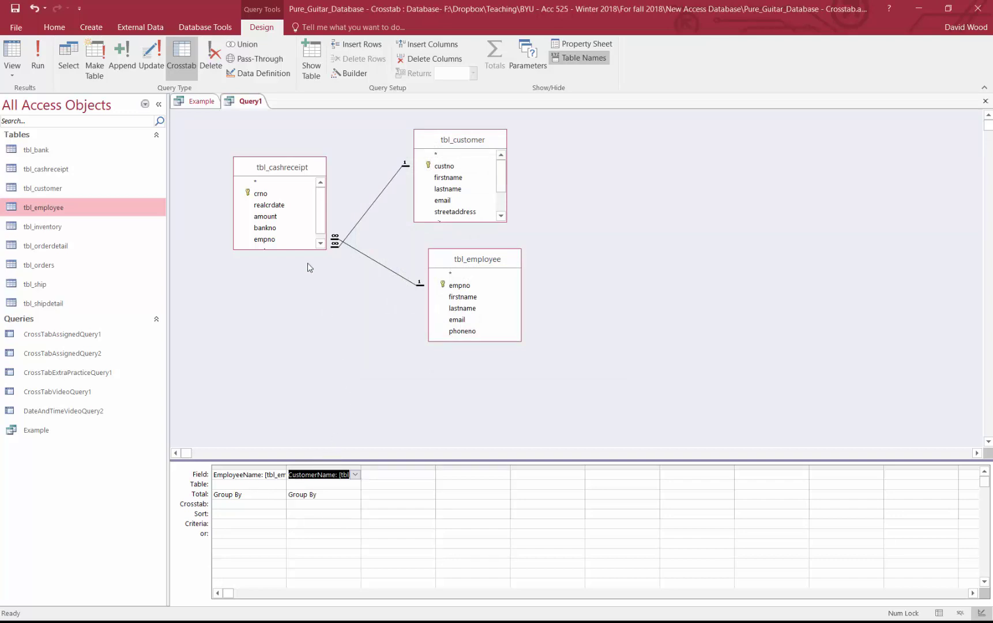
# Step: Add tbl_cashreceipt's amount as the third column with its Total set to Sum
pyautogui.moveTo(271, 219); pyautogui.dragTo(398, 477)
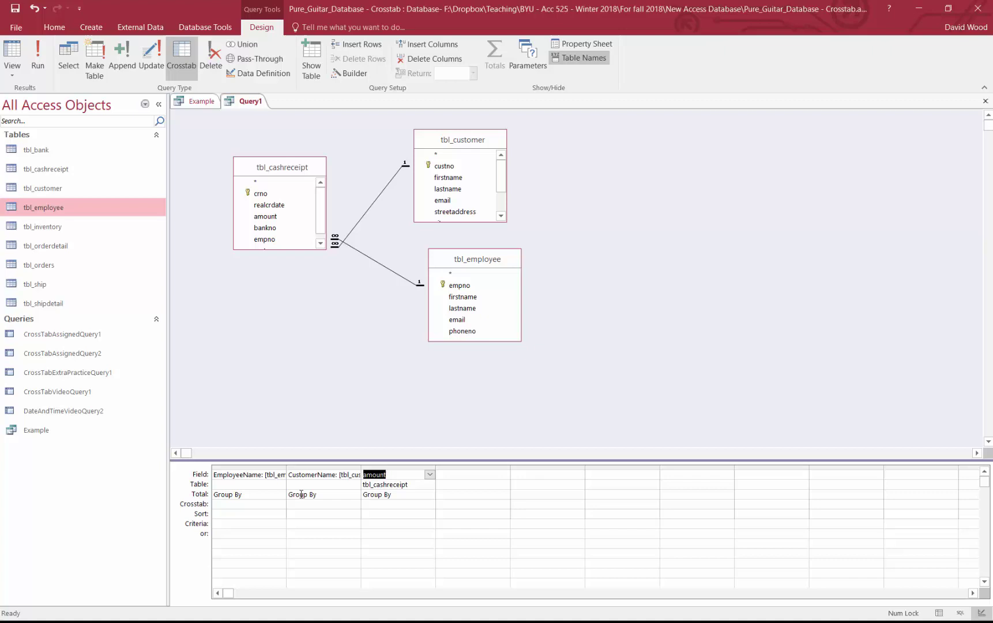
pyautogui.click(420, 495)
pyautogui.click(430, 495)
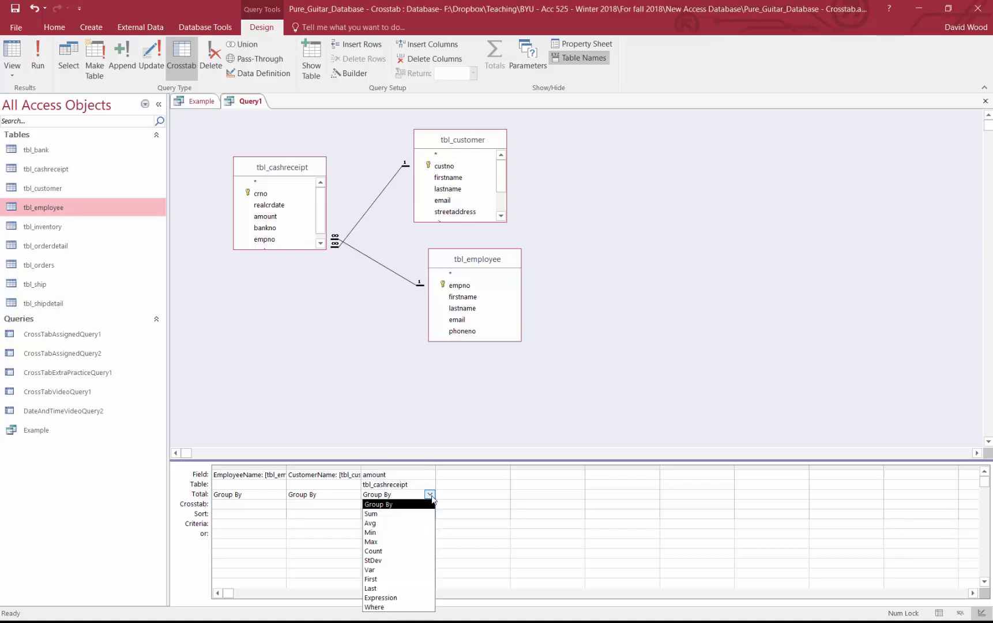
pyautogui.click(397, 514)
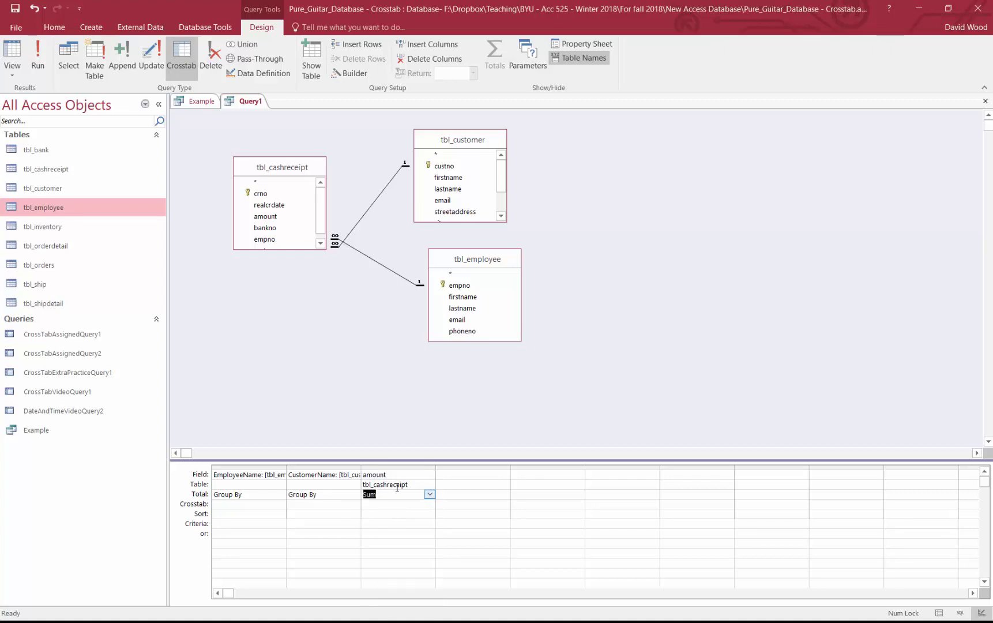
pyautogui.click(223, 503)
# Step: Set CustomerName as Row Heading, EmployeeName as Column Heading, and amount as Value
pyautogui.click(281, 504)
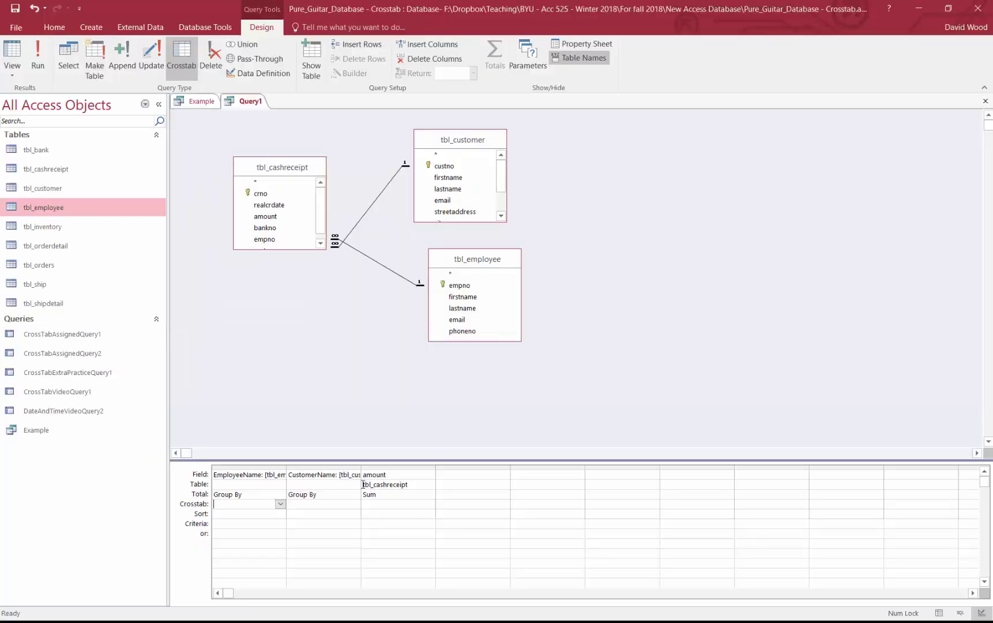
pyautogui.click(357, 504)
pyautogui.click(356, 504)
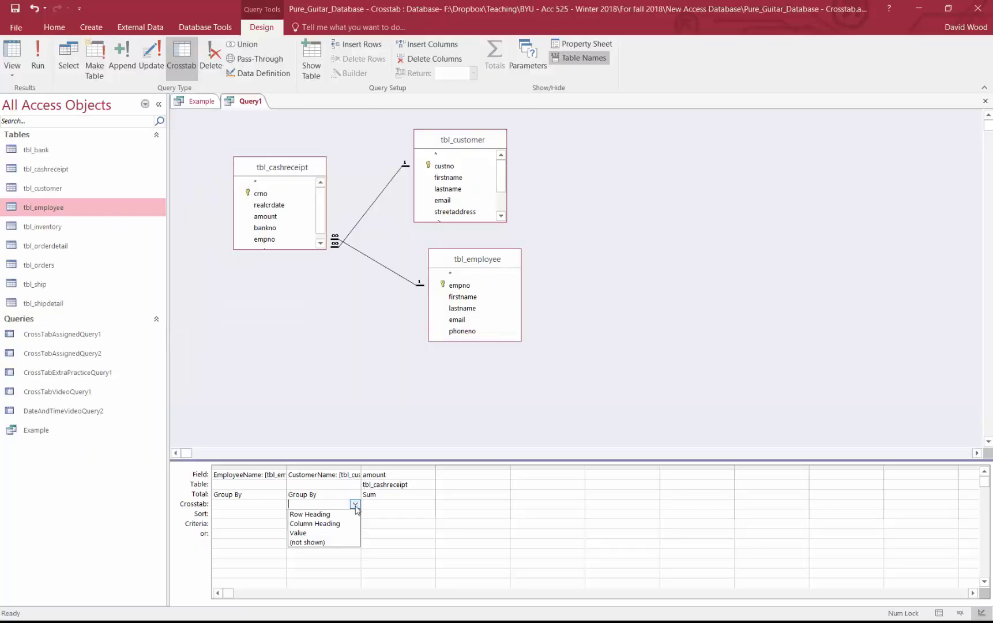
pyautogui.click(344, 516)
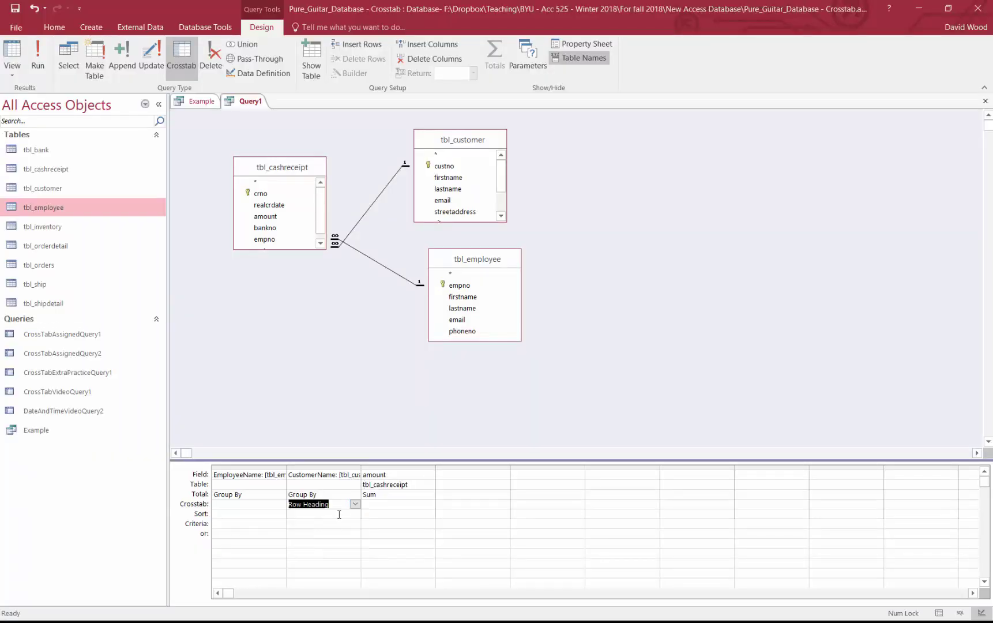
pyautogui.click(279, 504)
pyautogui.click(279, 505)
pyautogui.click(266, 524)
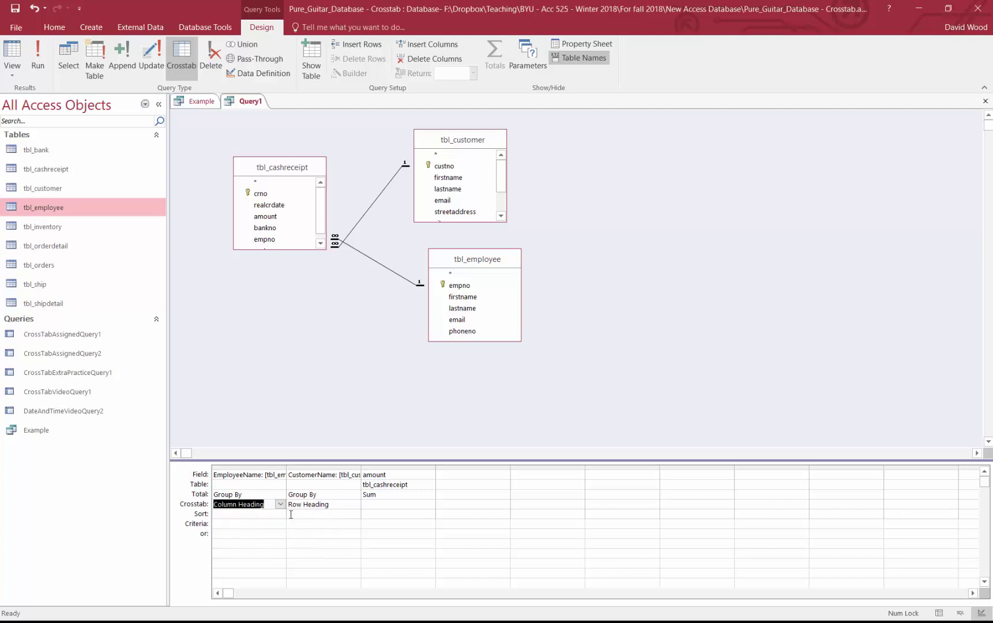
pyautogui.click(431, 503)
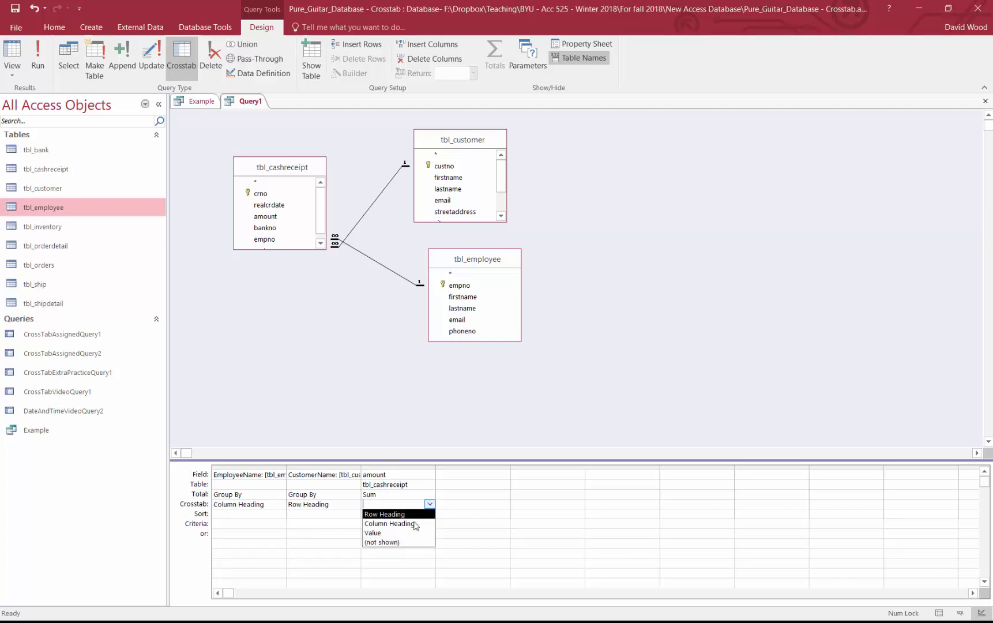
pyautogui.click(426, 534)
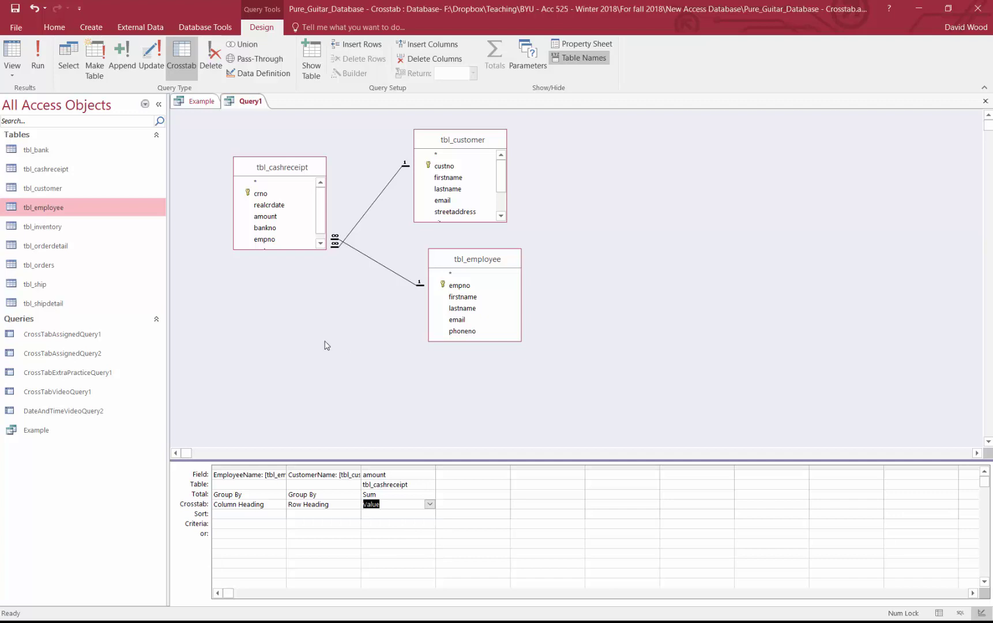
# Step: Run the crosstab, autofit the CustomerName and first employee columns, then return to Design view
pyautogui.click(14, 57)
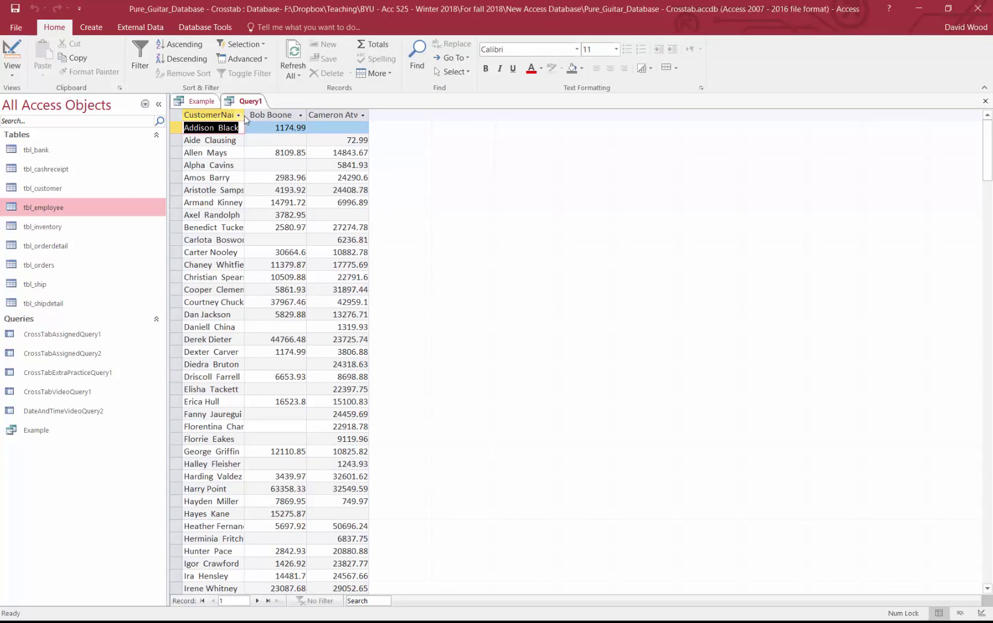
pyautogui.doubleClick(244, 116)
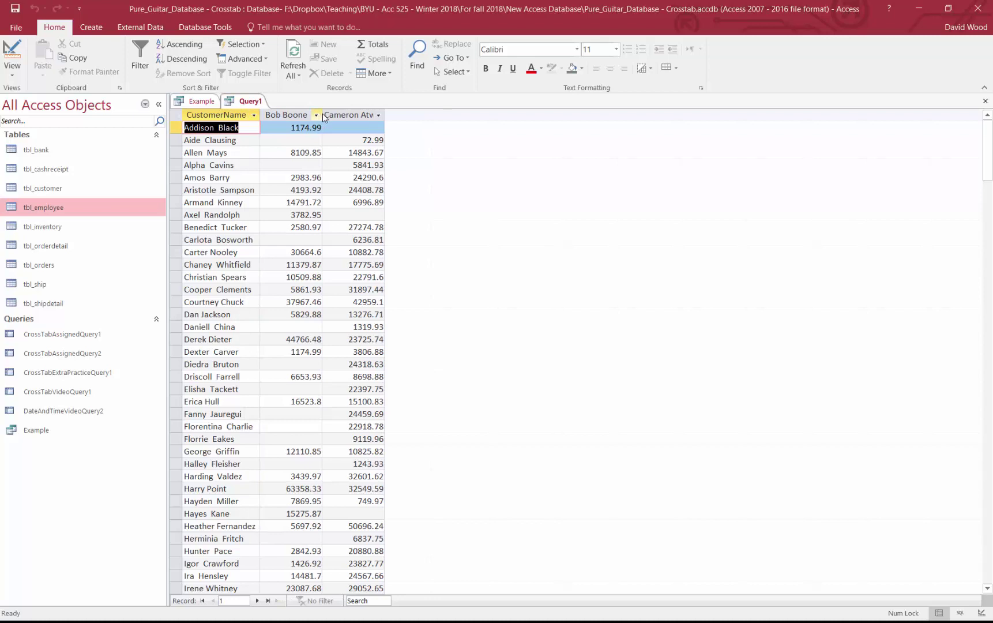
pyautogui.doubleClick(384, 116)
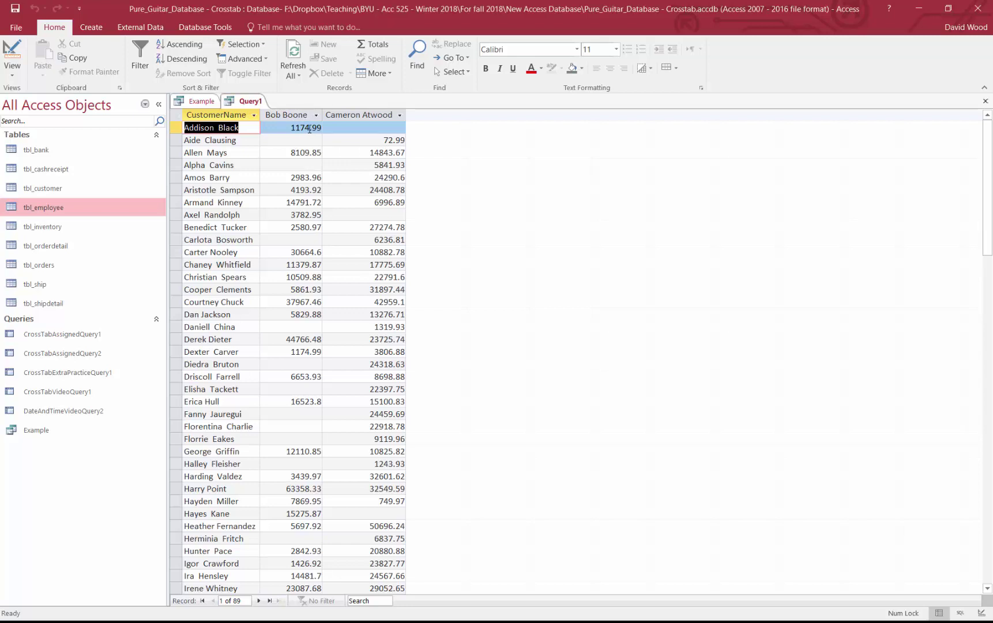
pyautogui.click(23, 56)
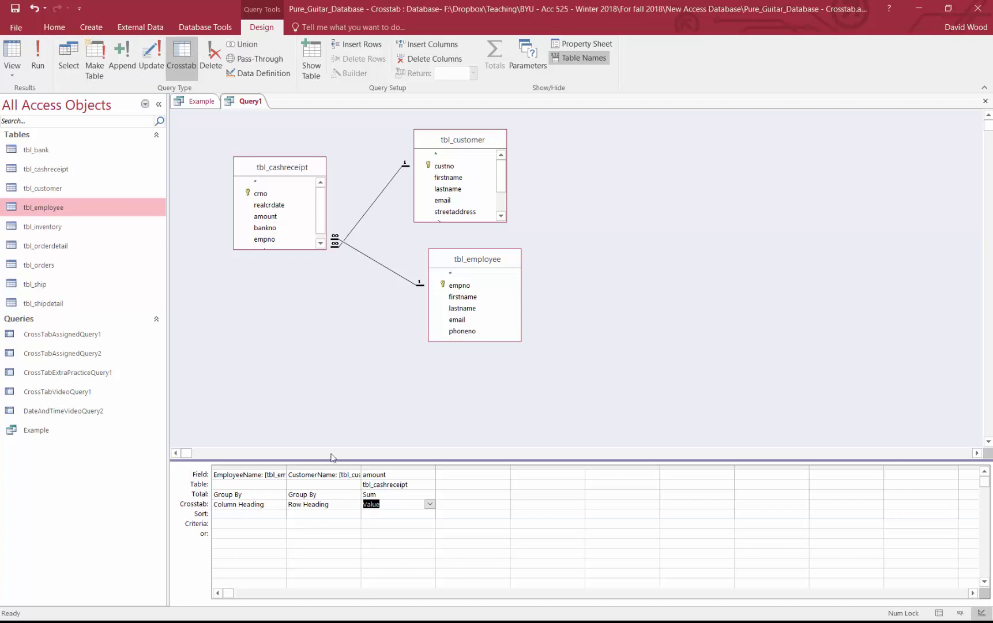
# Step: Add tbl_customer's email as a second Row Heading and check it in Datasheet view
pyautogui.click(38, 50)
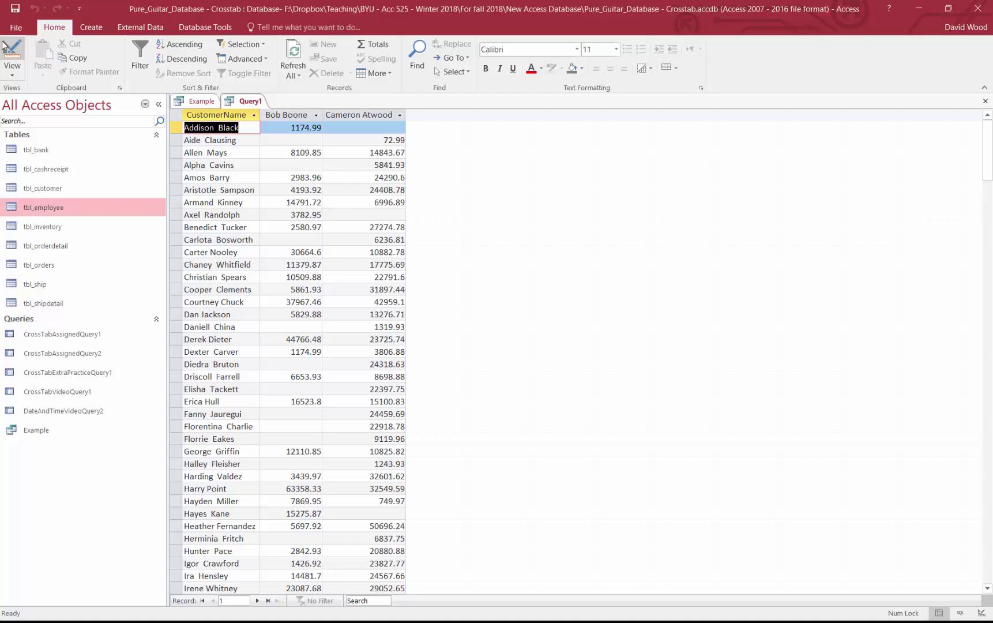
pyautogui.click(6, 50)
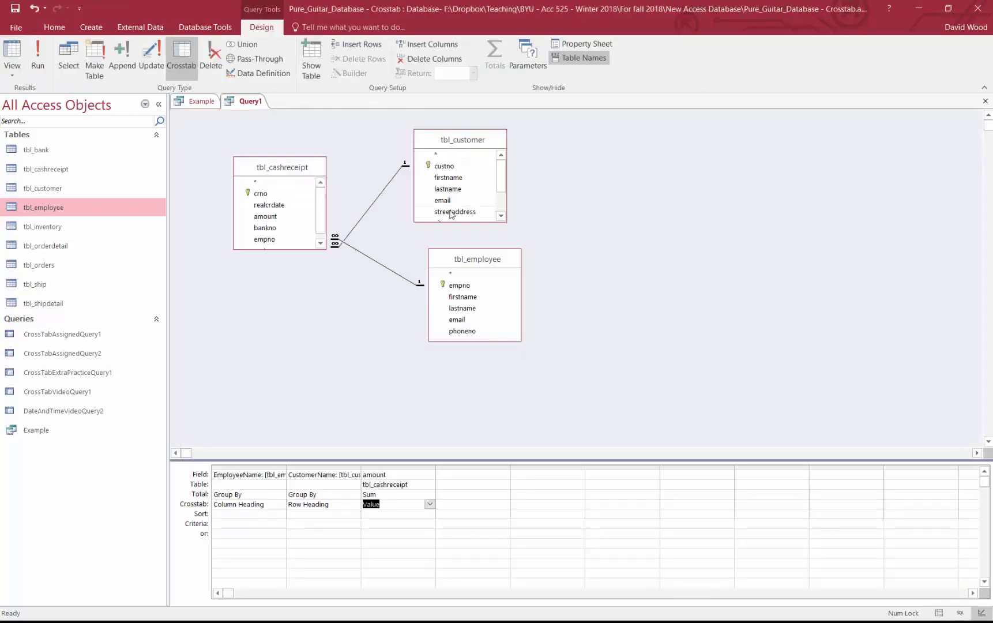
pyautogui.moveTo(455, 201); pyautogui.dragTo(381, 475)
pyautogui.click(415, 505)
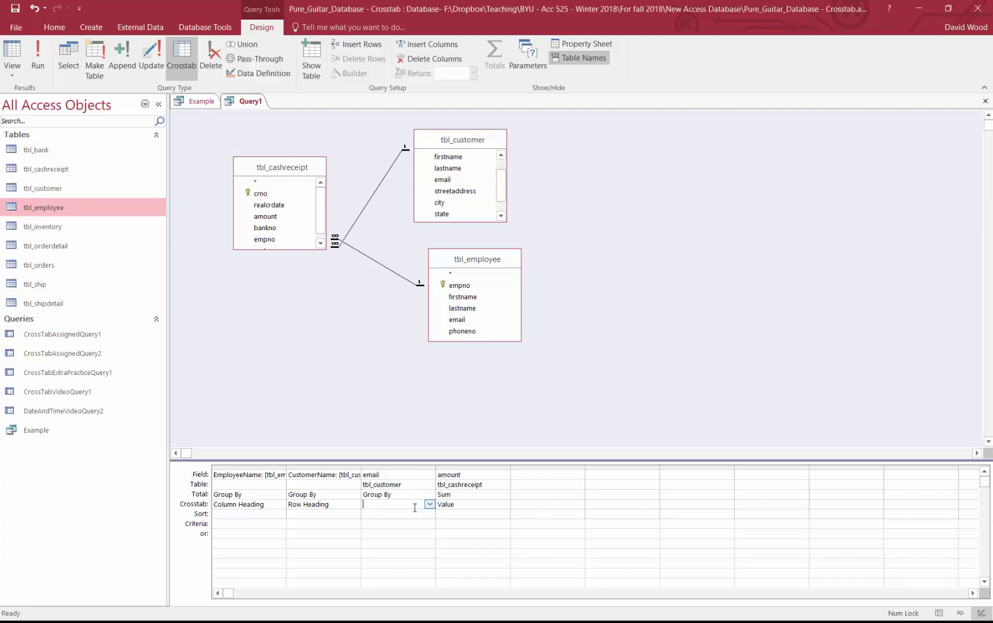
pyautogui.click(430, 504)
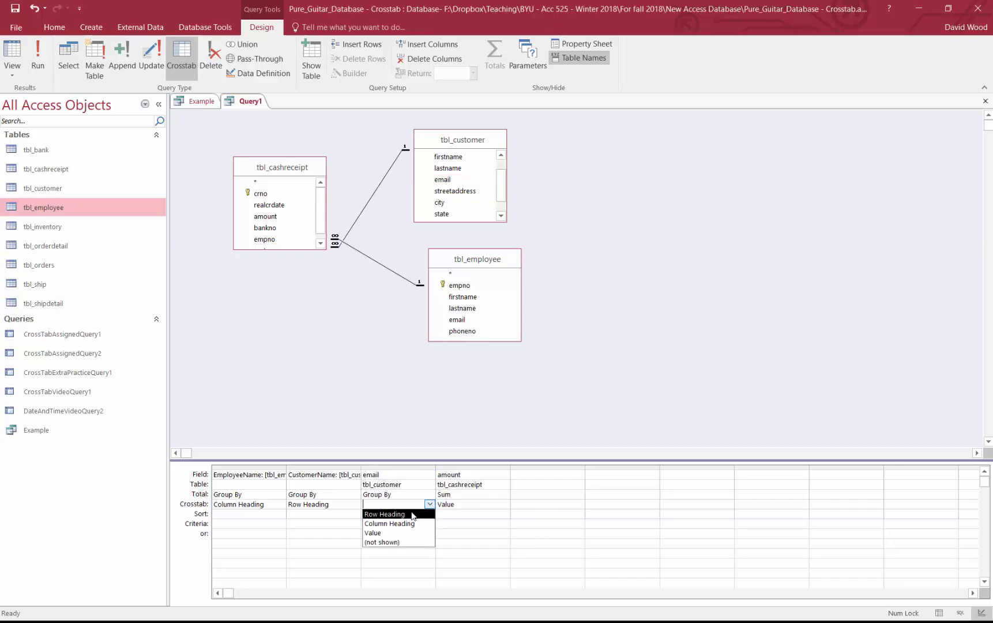
pyautogui.click(406, 514)
pyautogui.click(13, 55)
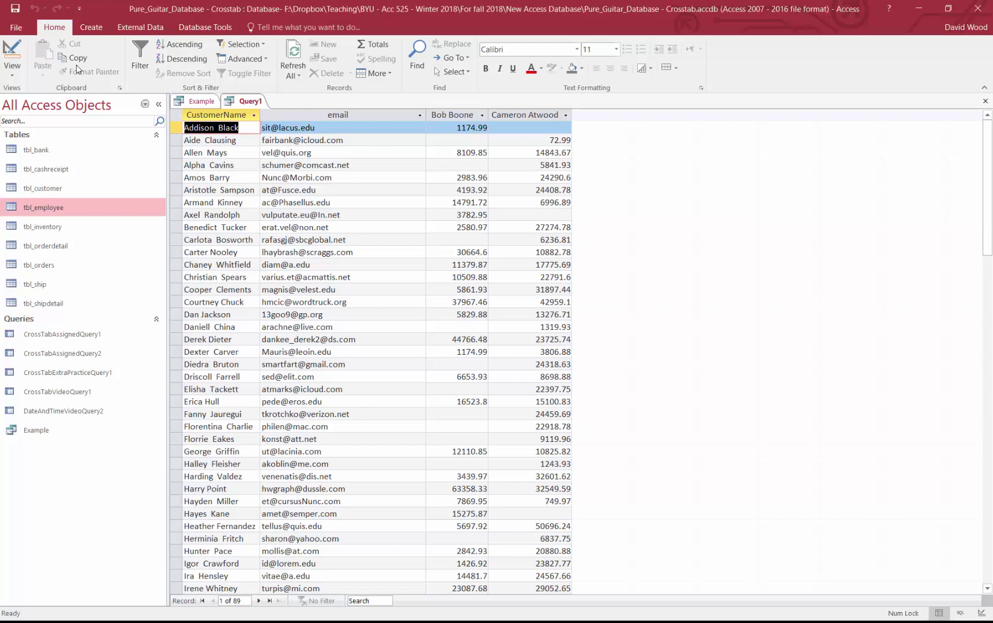
pyautogui.click(12, 54)
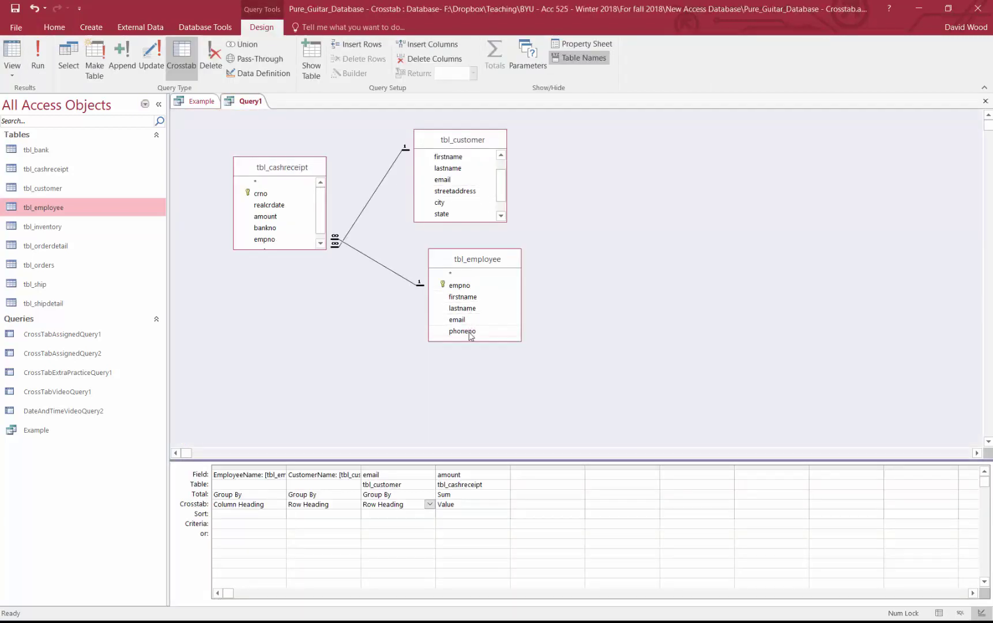
pyautogui.moveTo(465, 331); pyautogui.dragTo(531, 486)
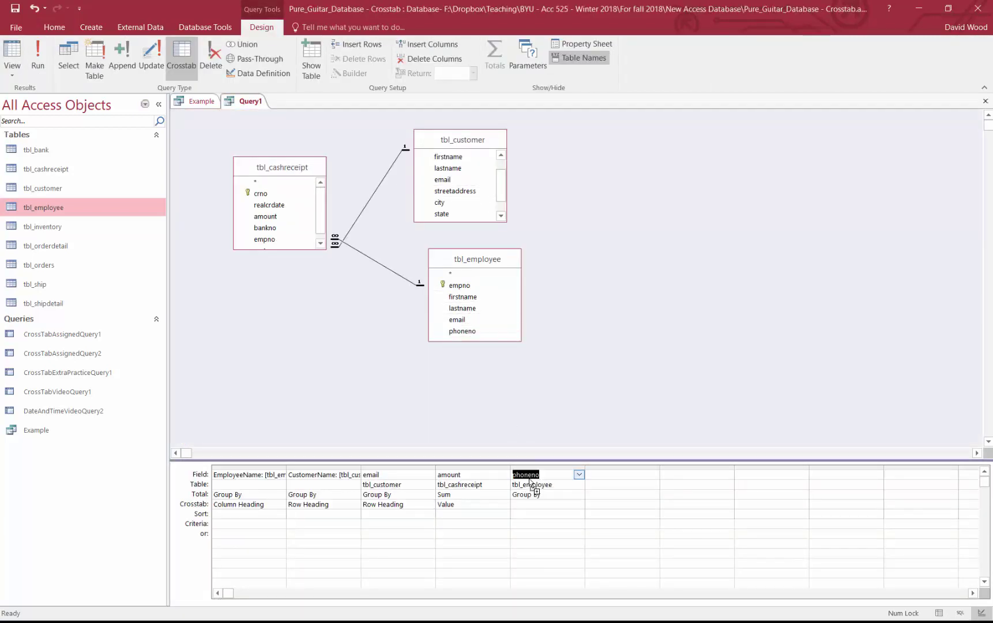
pyautogui.click(580, 505)
pyautogui.click(539, 523)
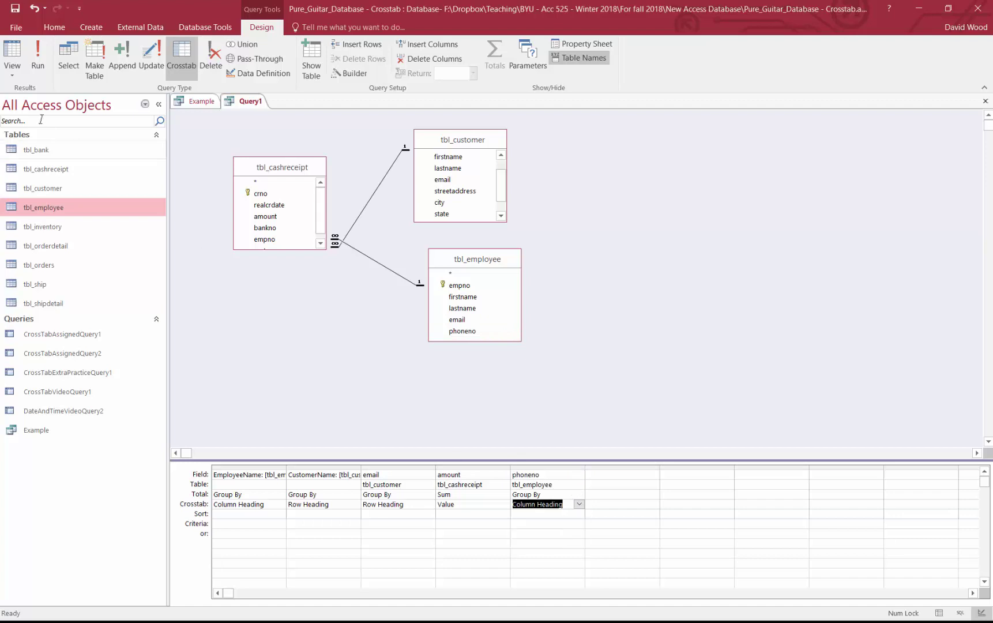
pyautogui.click(33, 55)
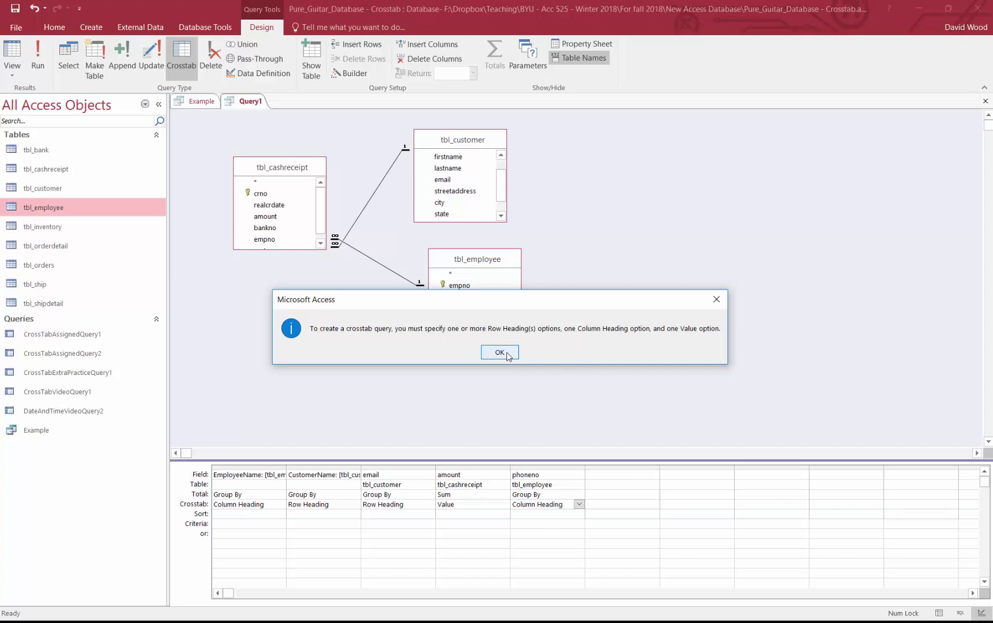
pyautogui.click(499, 352)
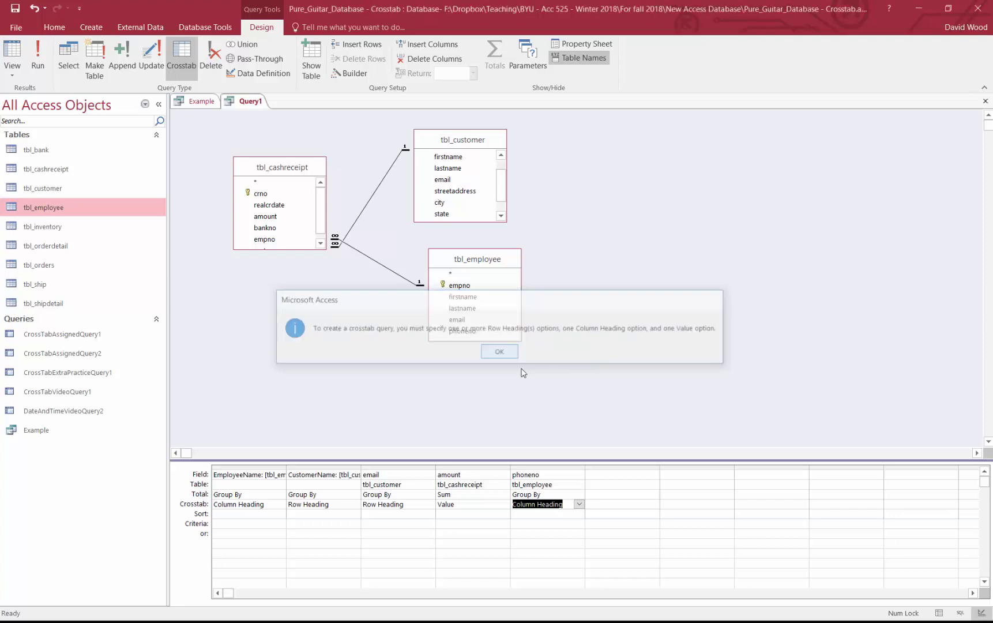
pyautogui.click(559, 467)
pyautogui.press('Delete')
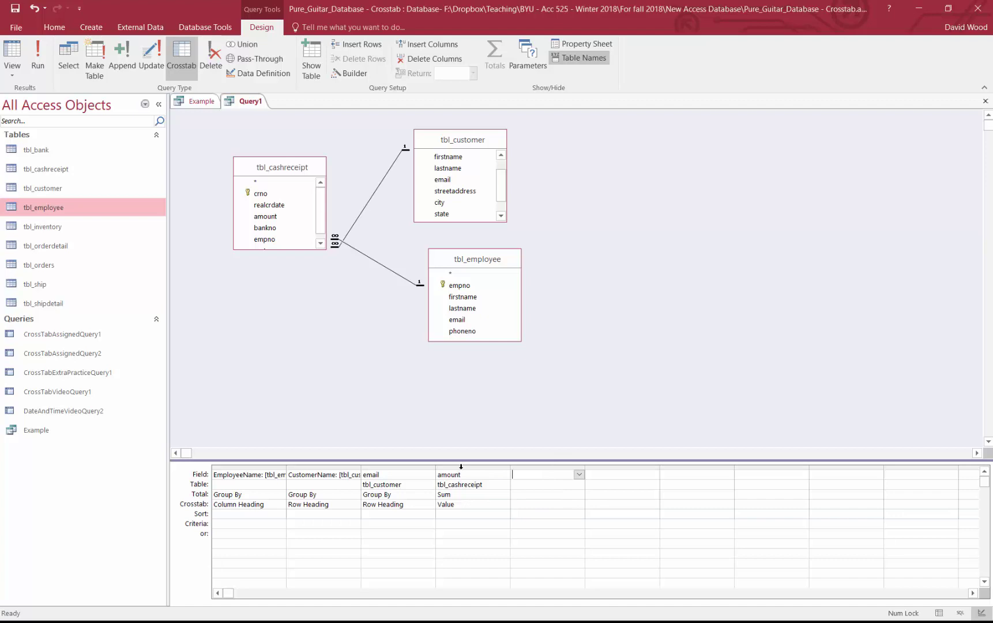